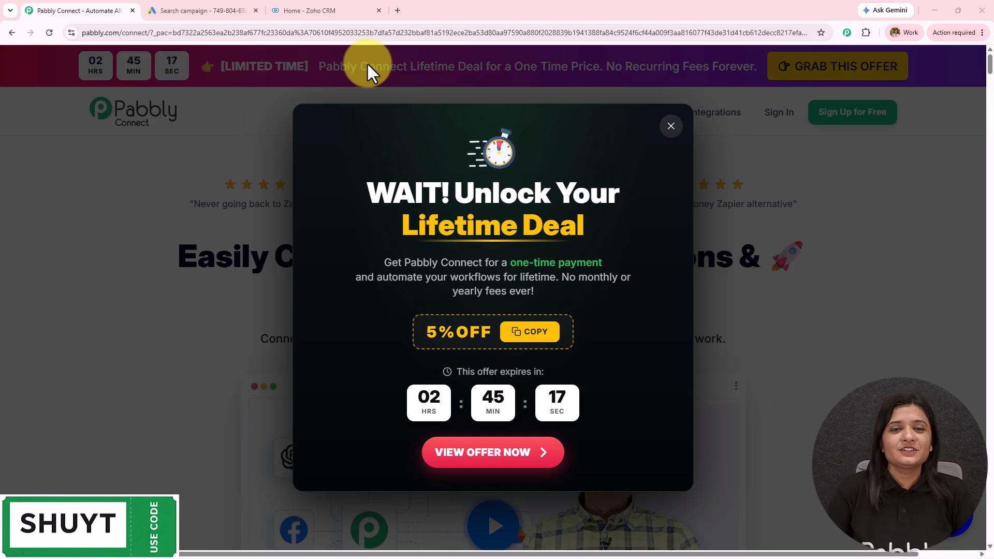
Step: Dismiss the Lifetime Deal popup on the Pabbly homepage and start signing in
click(670, 125)
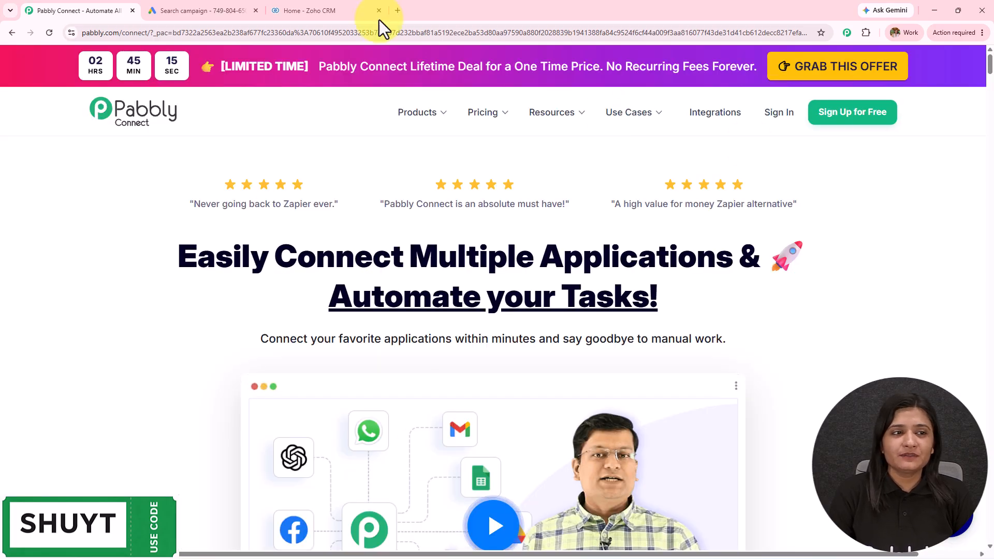
drag(119, 33, 78, 33)
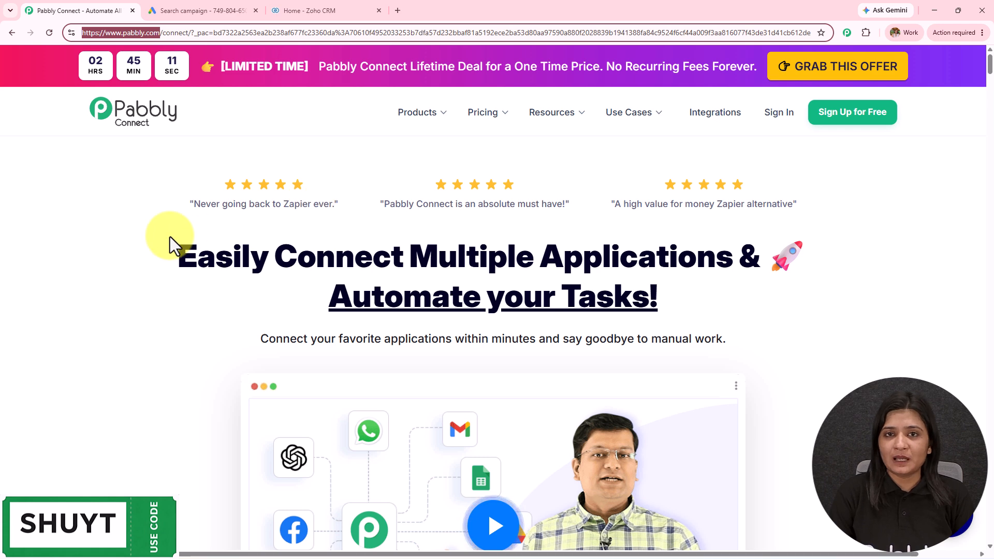
click(60, 354)
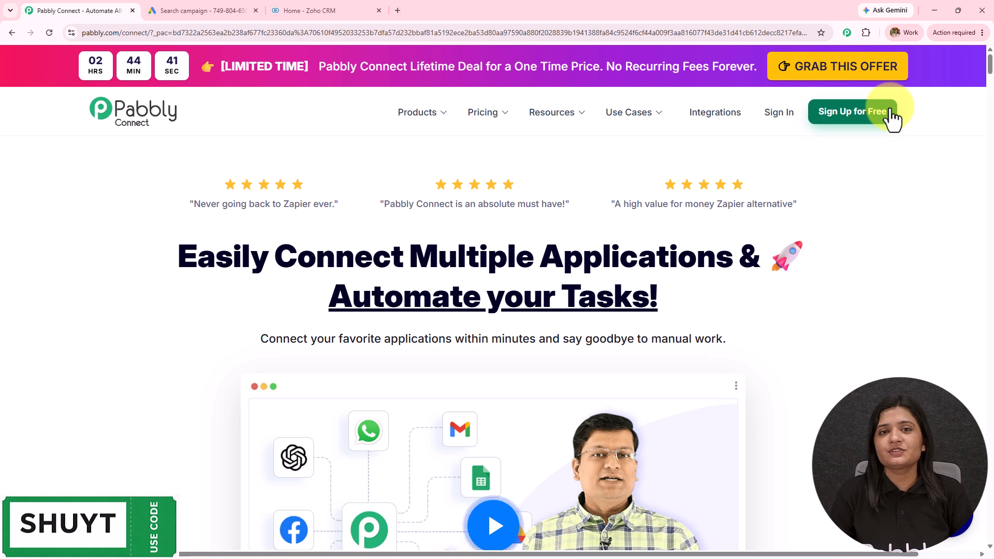
click(778, 114)
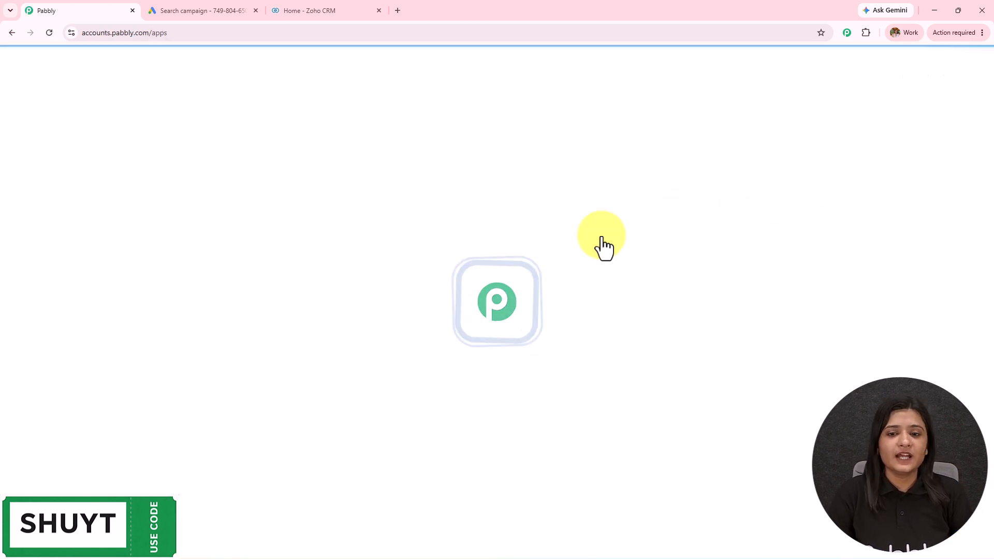
Step: Open Pabbly Connect from All Pabbly Apps, then start and cancel a new folder
drag(91, 138, 203, 137)
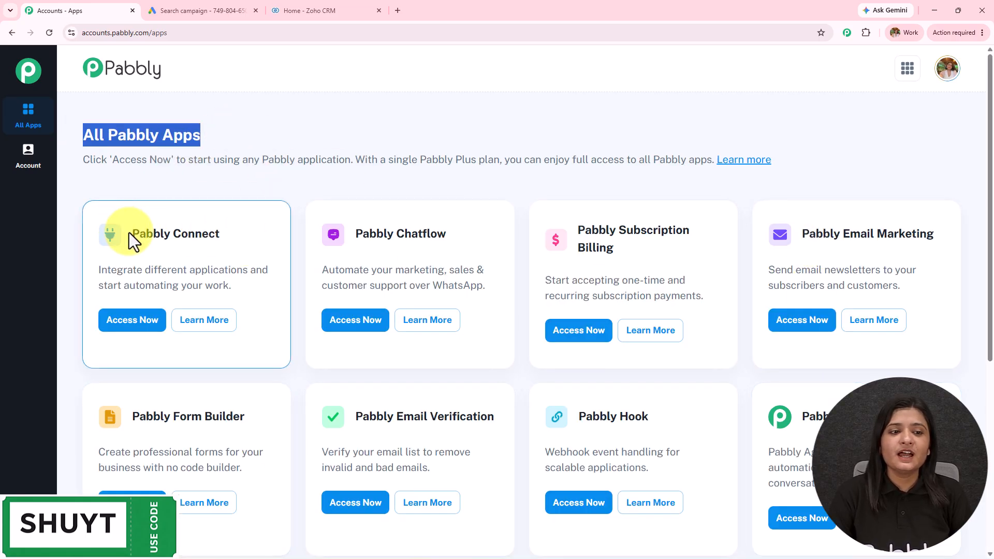
drag(131, 234, 242, 238)
click(140, 322)
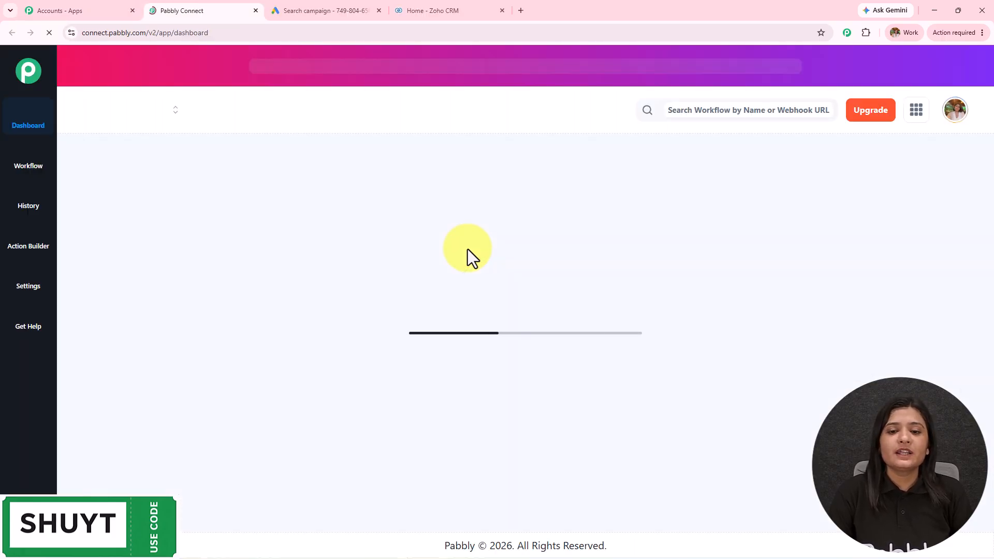
scroll(533, 276, down, 4)
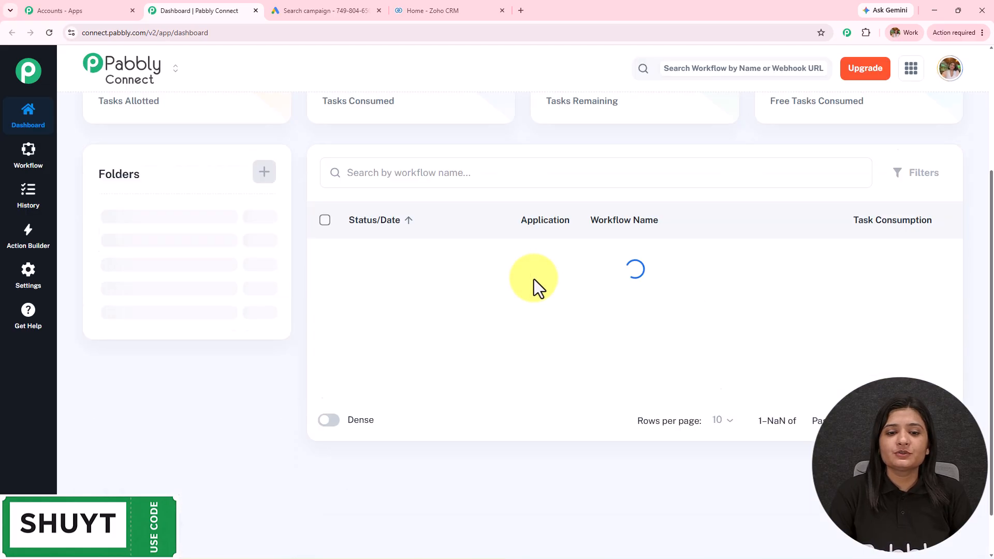
scroll(249, 388, up, 4)
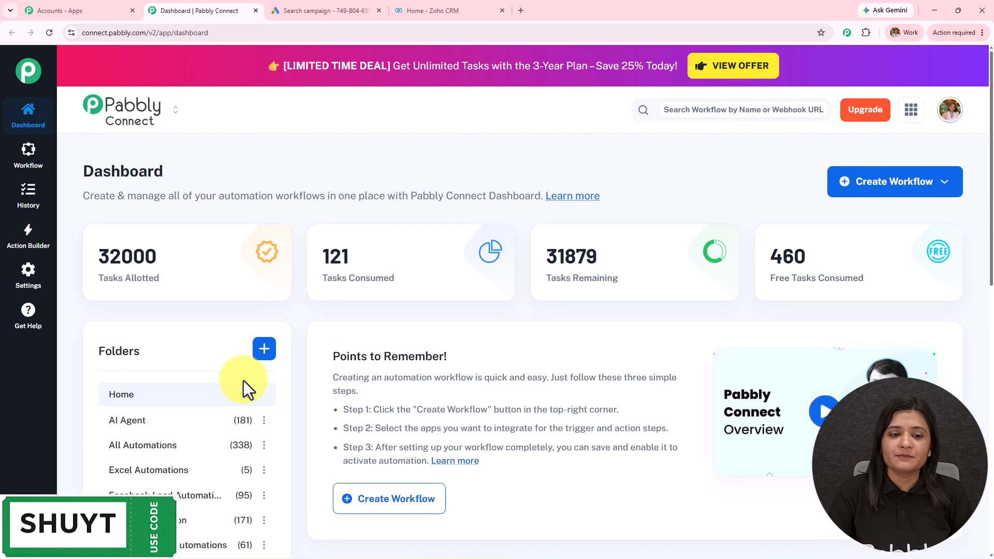
click(267, 350)
click(642, 396)
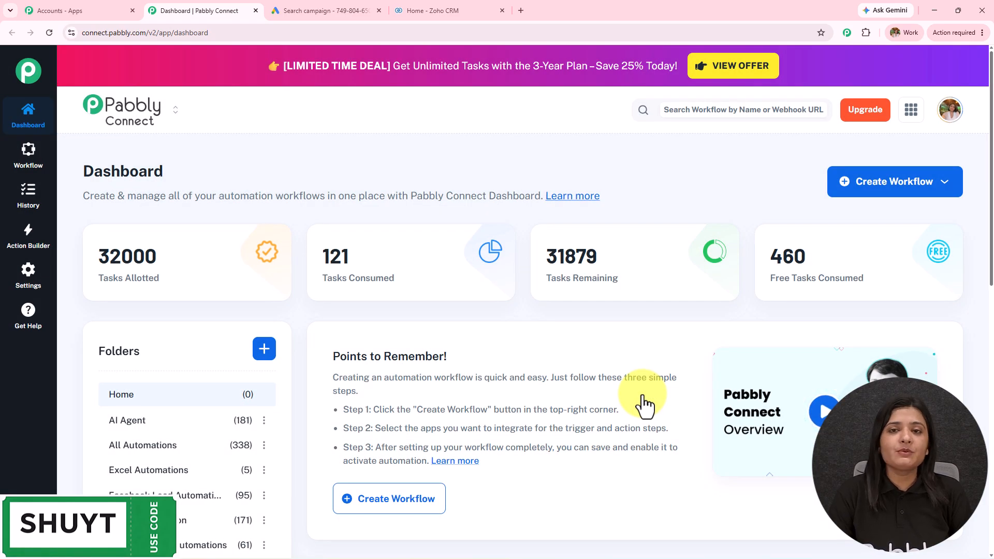
Step: Create the workflow 'Connect Google Ads Leads to Zoho CRM Instantly' from scratch in All Automations
click(891, 186)
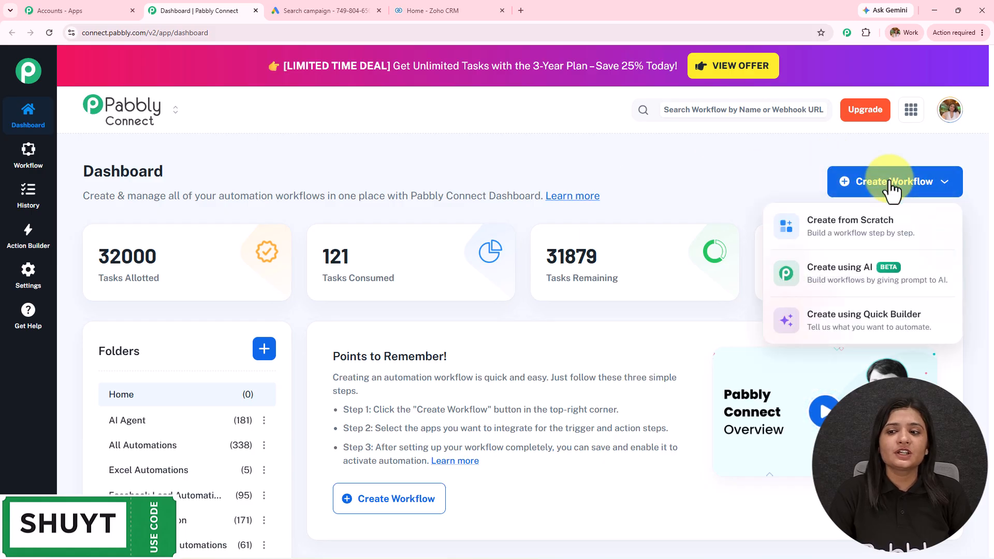
click(809, 239)
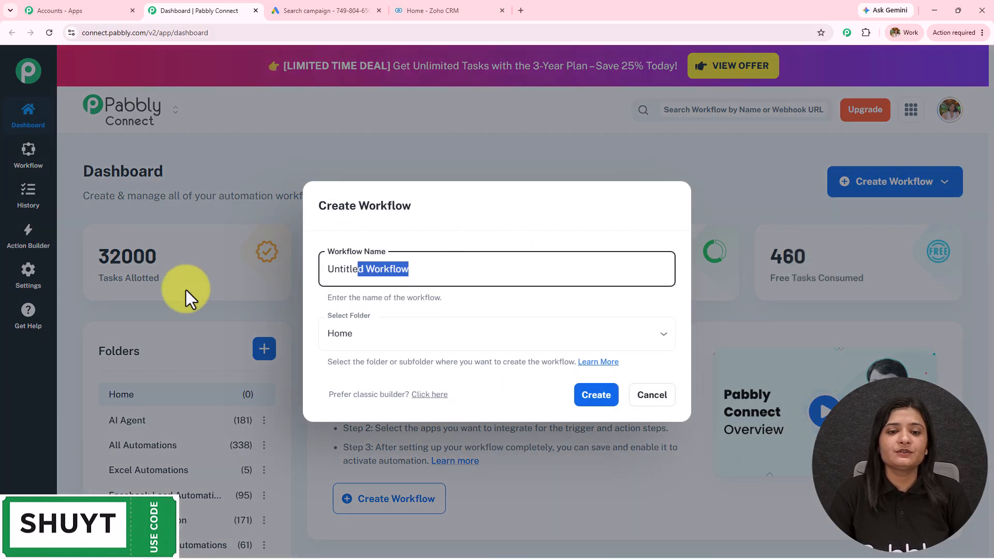
text(Connect Google Ads Leads to Zoho CRM Instantly)
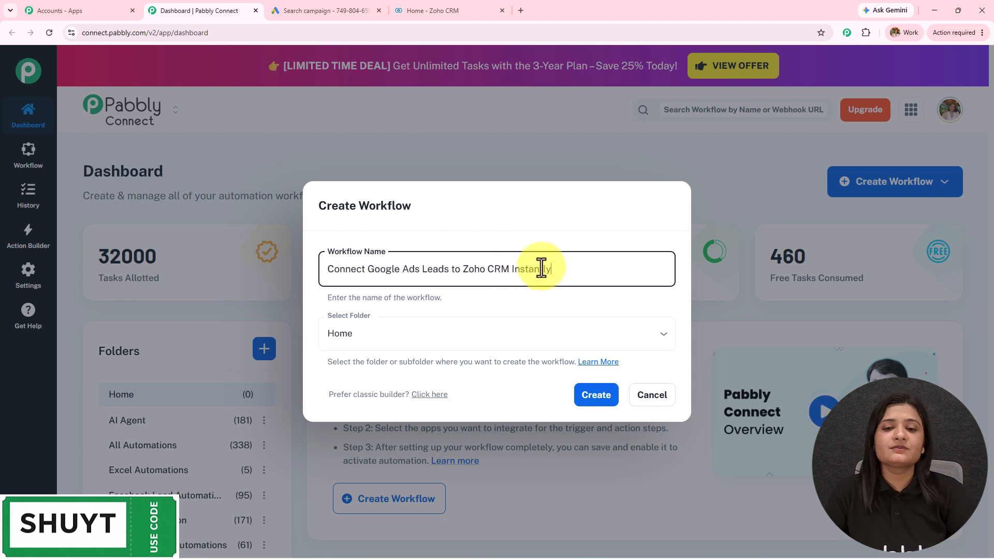
key(ctrl+a)
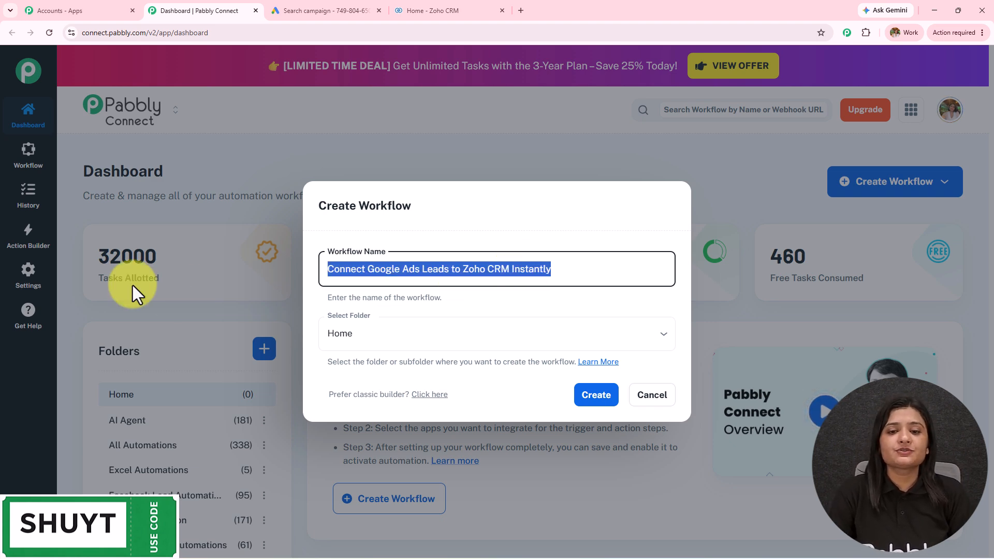
click(386, 332)
scroll(433, 243, down, 5)
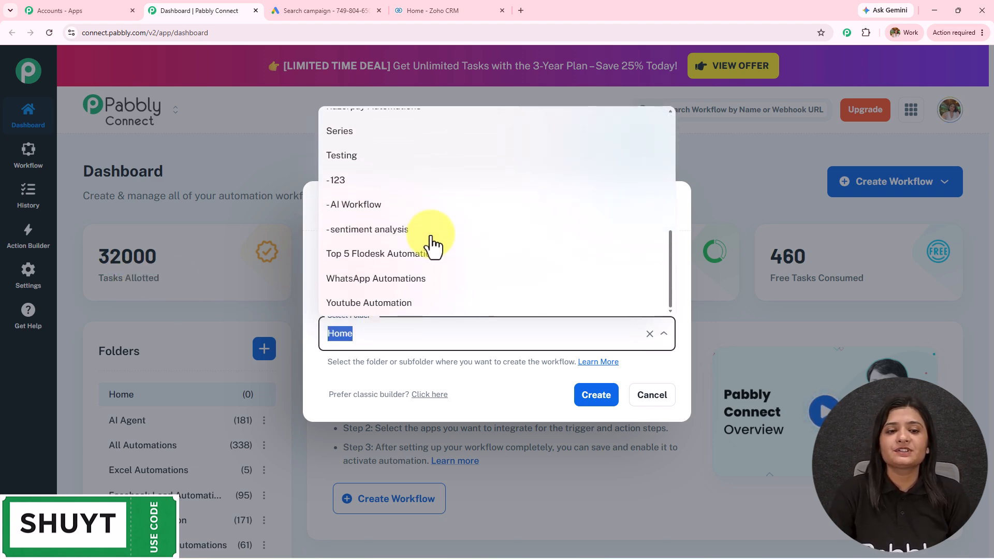
scroll(432, 243, up, 5)
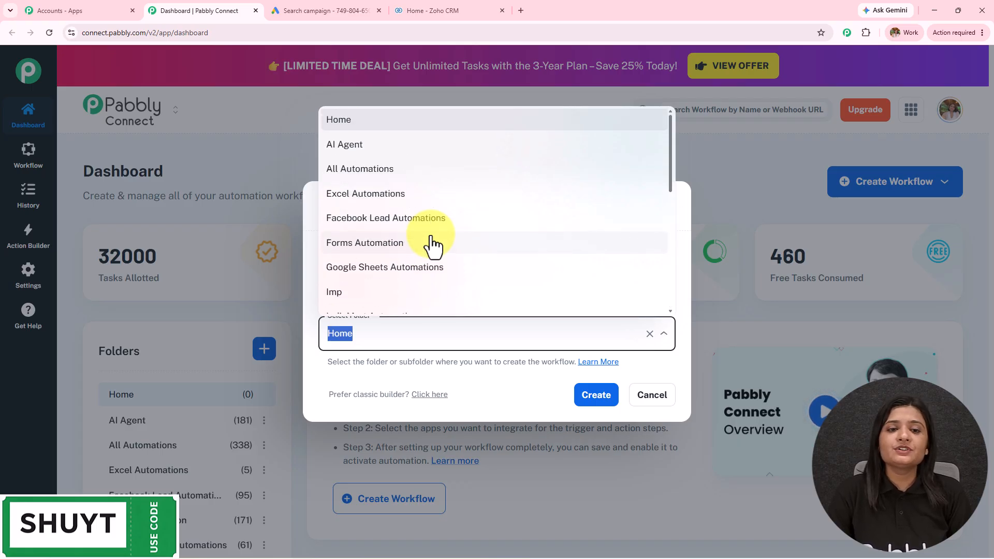
click(409, 171)
click(603, 396)
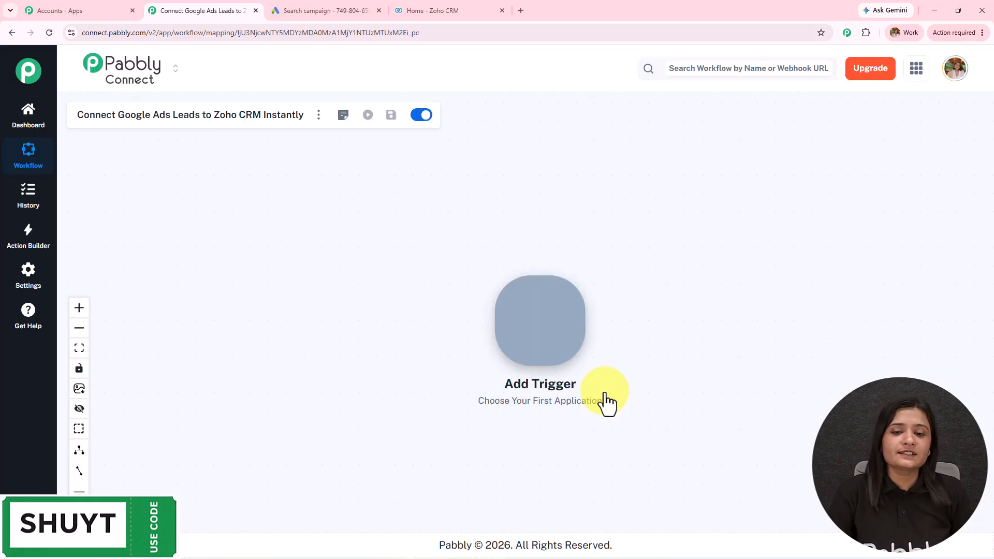
Step: Pan the empty workflow canvas so the Add Trigger node sits on the left
drag(605, 392, 406, 343)
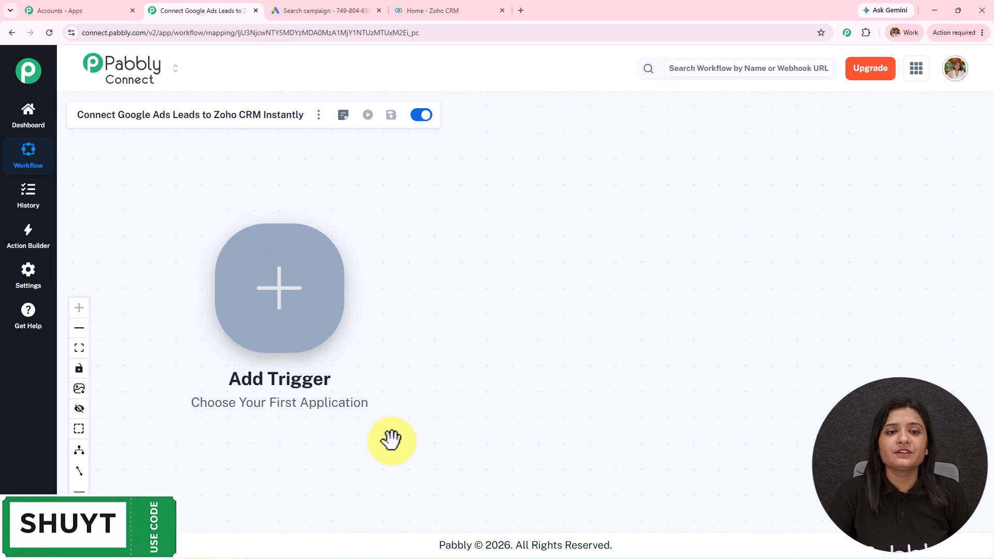
Step: Add Name, Email and Phone number to the Google Ads lead form's contact information
click(313, 13)
scroll(357, 355, down, 5)
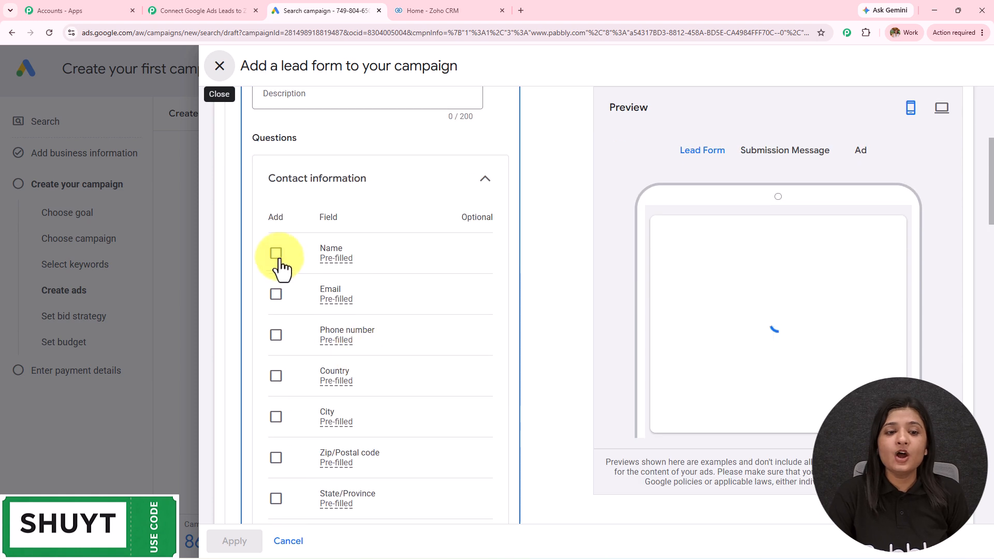
click(275, 253)
click(275, 346)
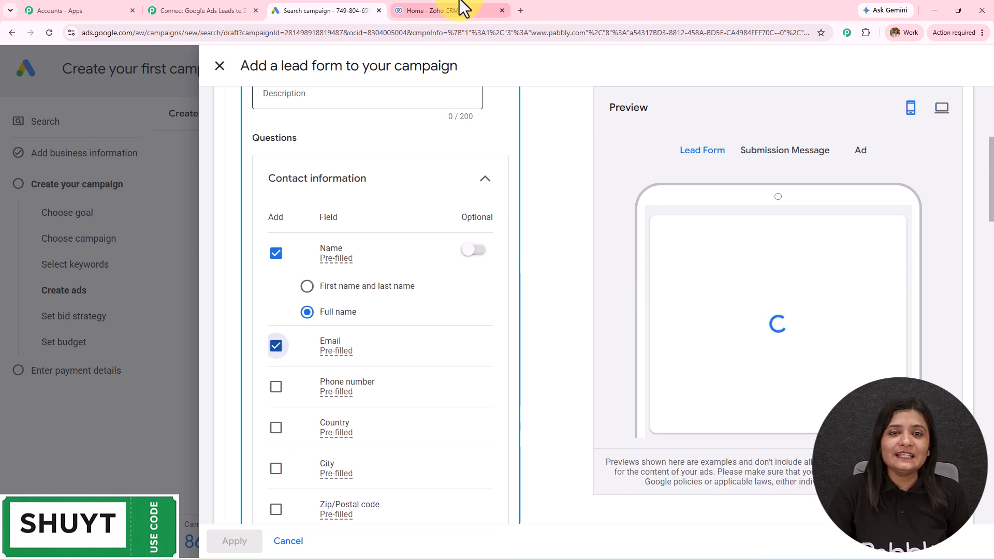
click(458, 7)
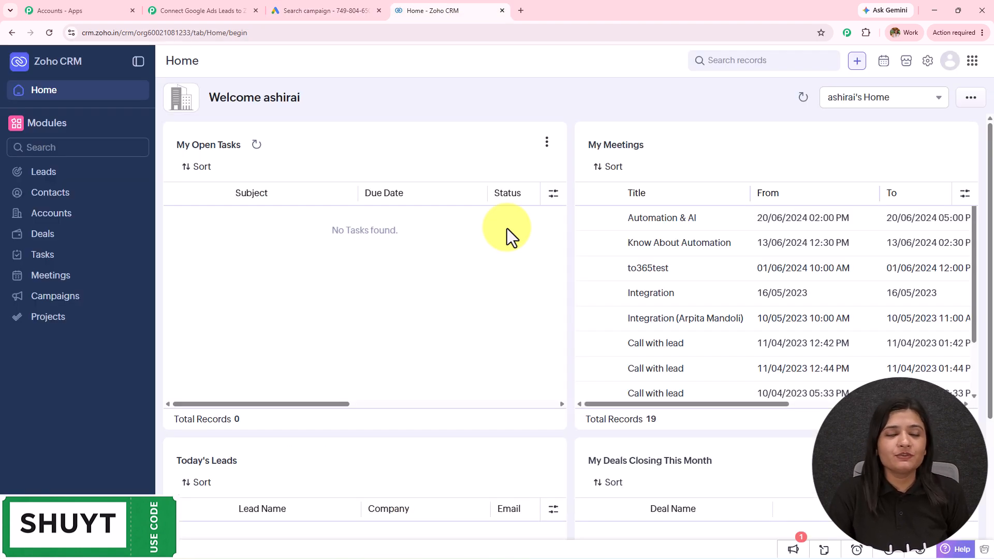
click(333, 8)
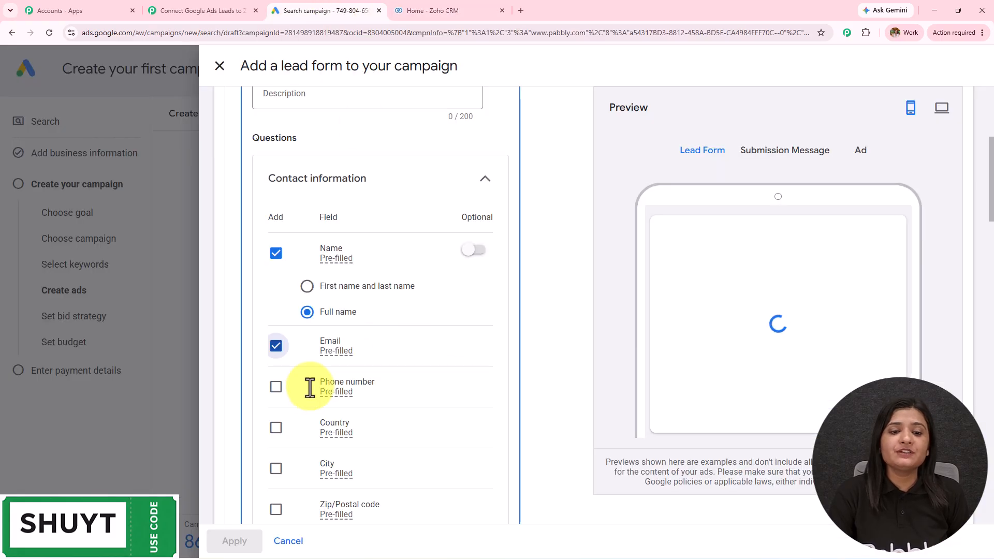
click(276, 388)
click(160, 9)
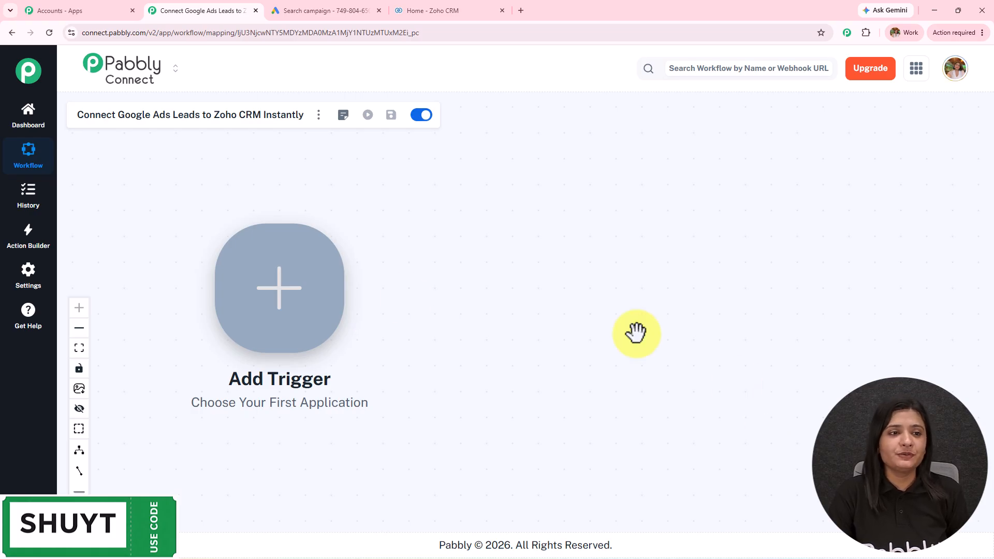
Step: Set Google Ads New Lead Form Entry as the trigger and connect it to get the webhook URL
click(321, 299)
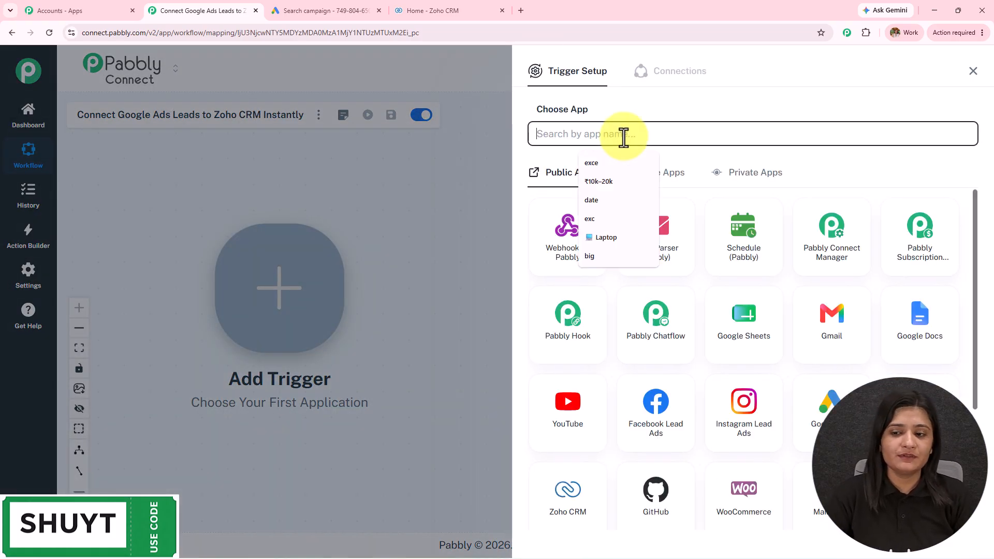
click(831, 409)
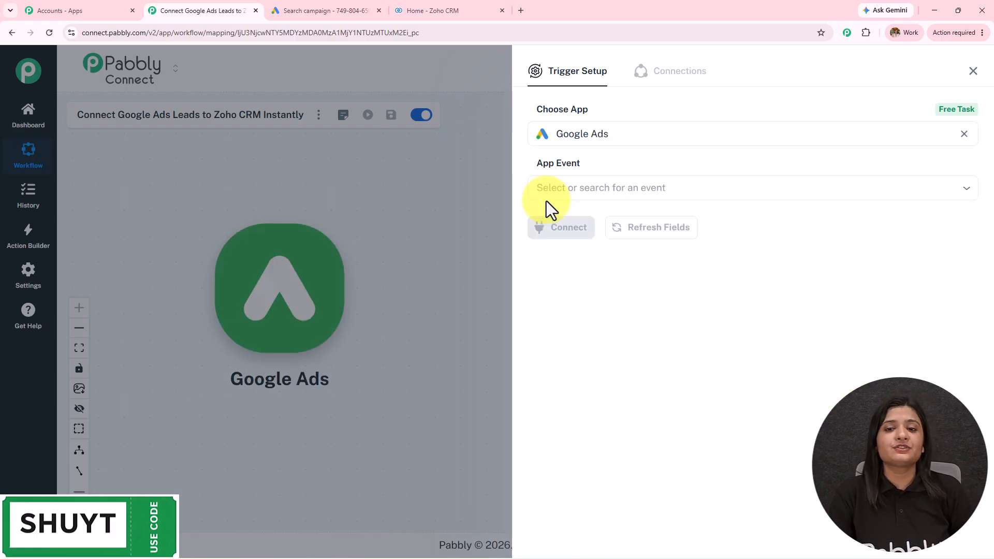
click(548, 189)
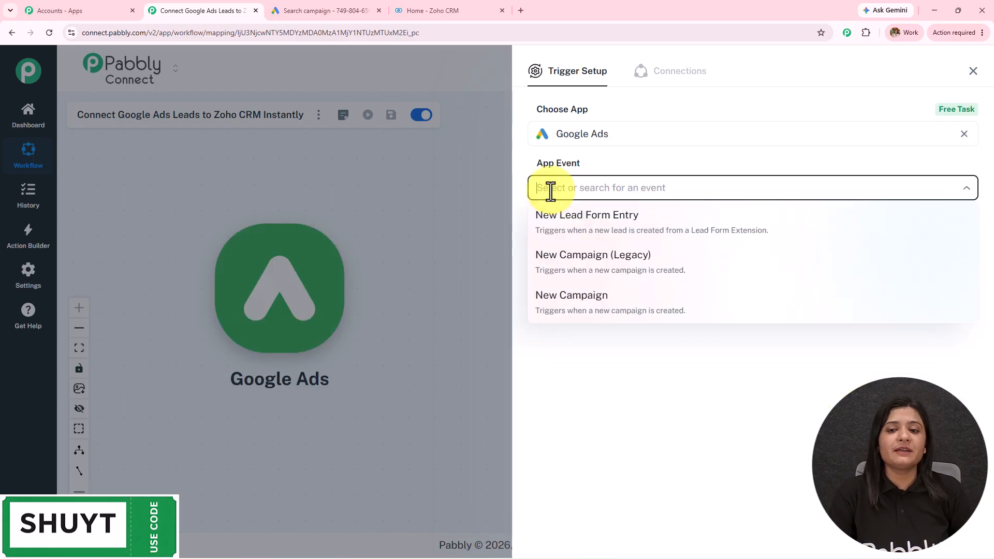
click(581, 223)
click(580, 228)
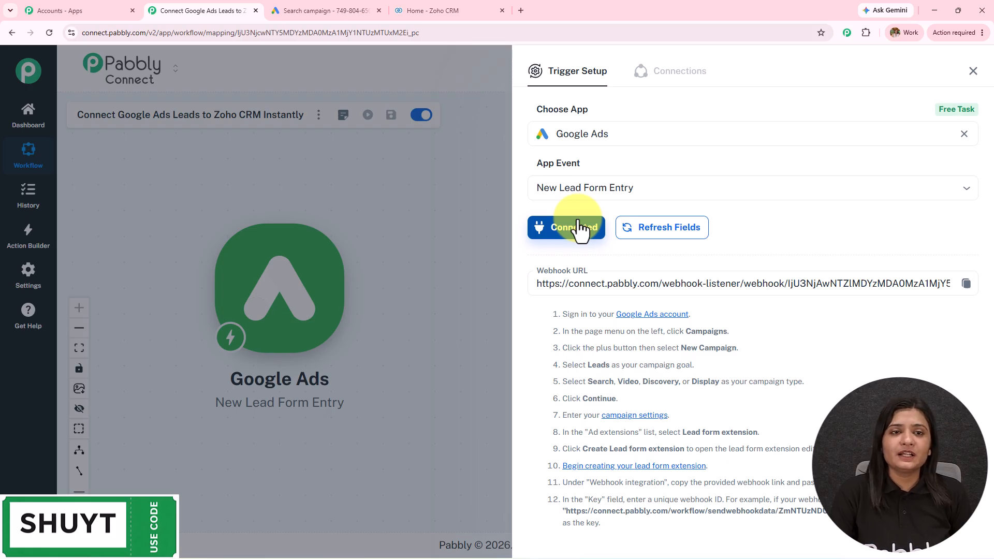
scroll(710, 392, down, 3)
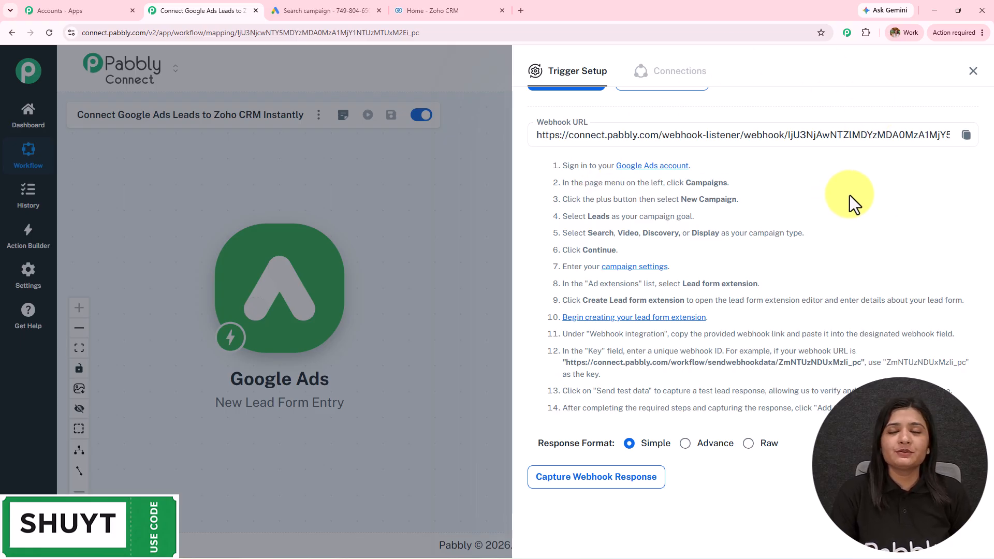
drag(554, 166, 879, 412)
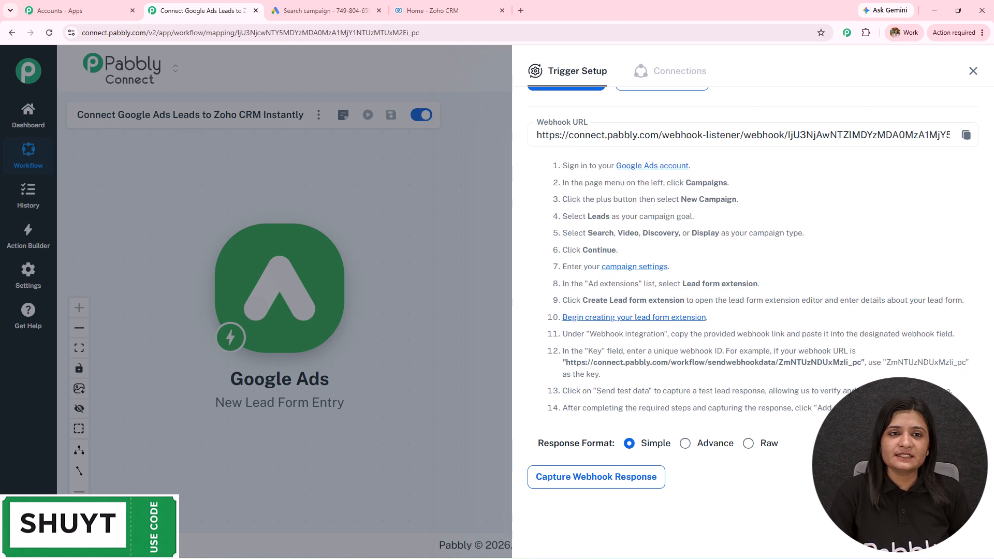
Step: Switch the lead form to first and last name, and add City and Company name questions
click(319, 5)
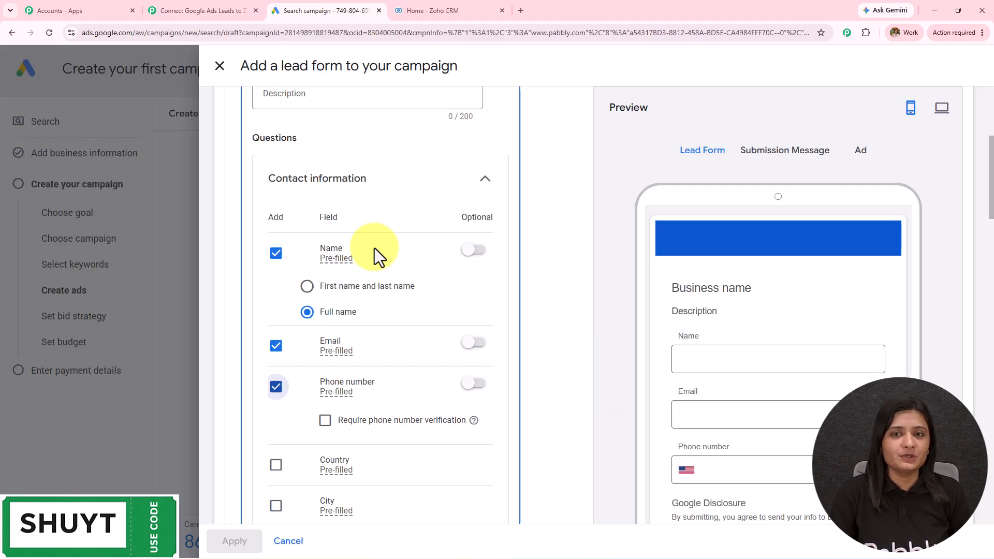
scroll(380, 259, up, 5)
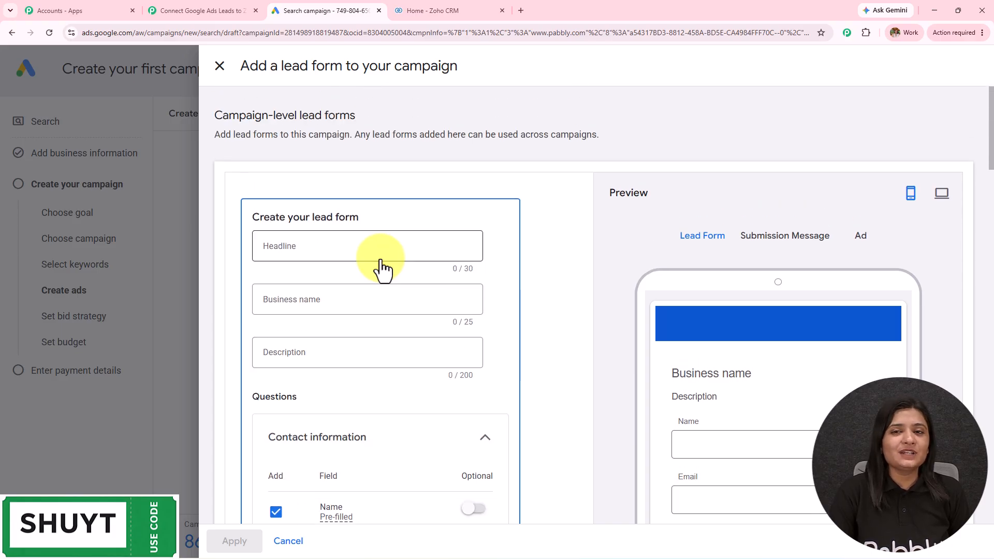
scroll(380, 263, down, 6)
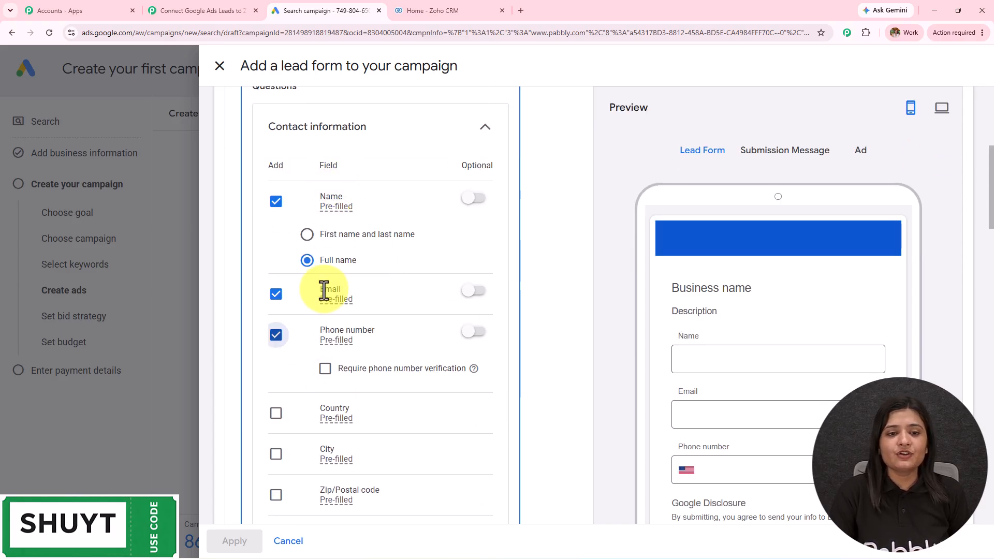
click(306, 235)
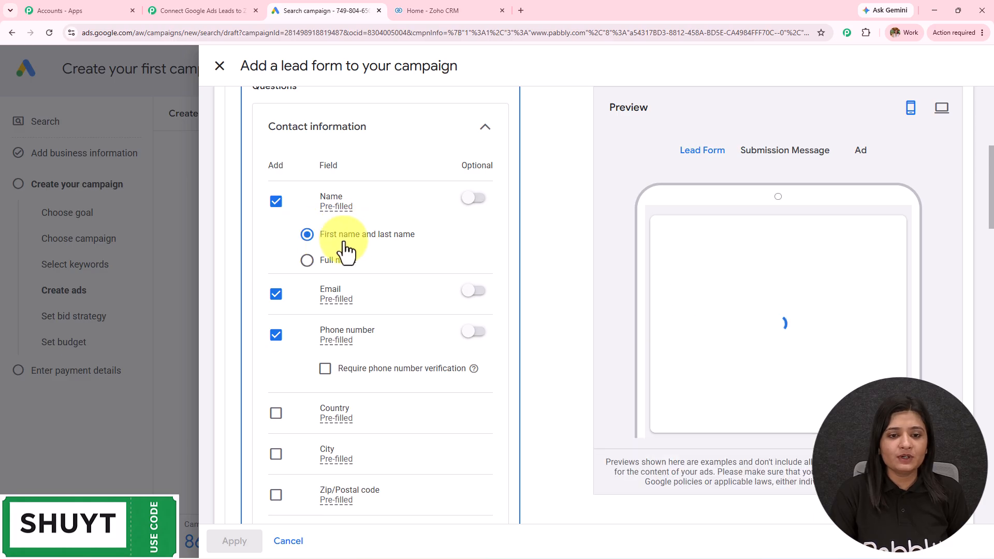
scroll(802, 323, down, 4)
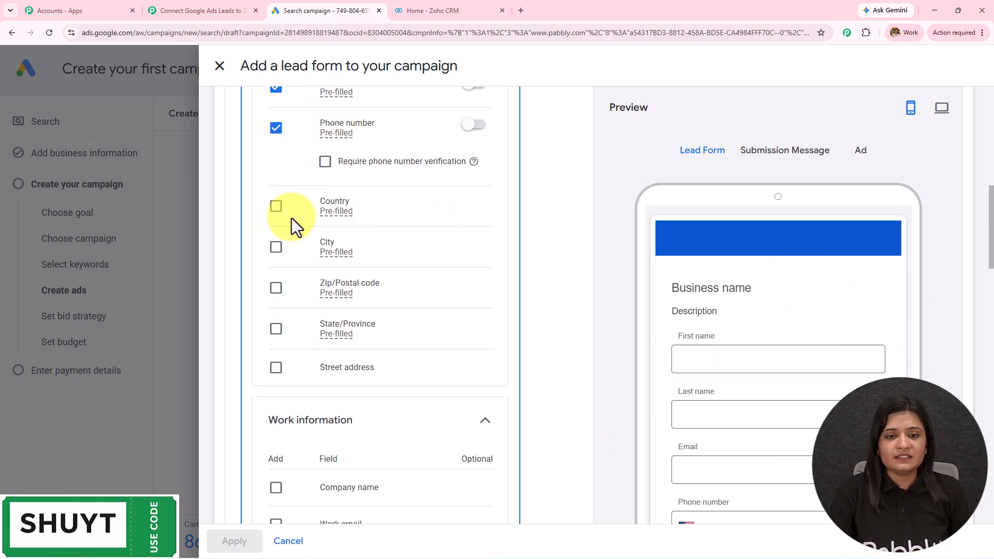
scroll(300, 240, down, 2)
click(284, 389)
click(277, 148)
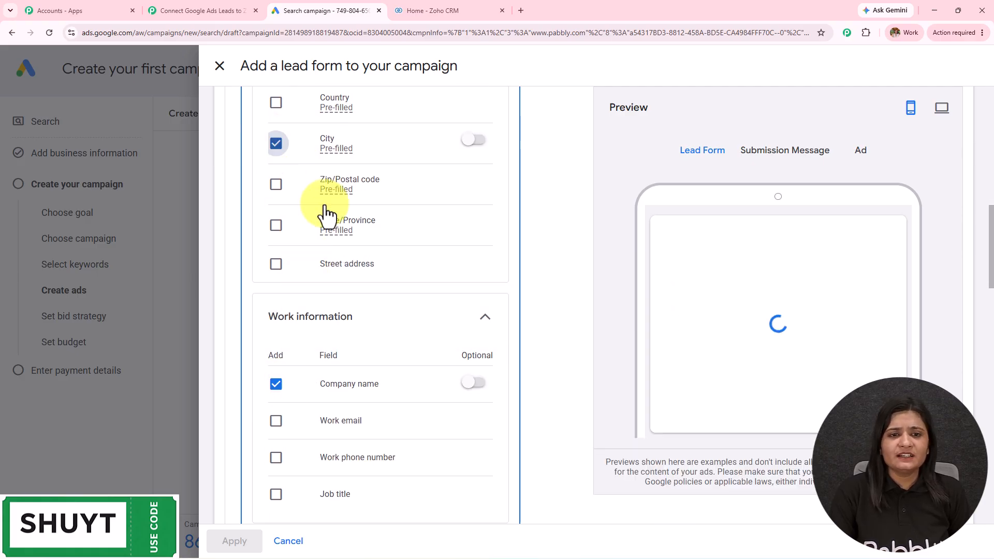
Step: Expand the lead form's Lead delivery option to reveal its webhook fields
scroll(428, 337, down, 5)
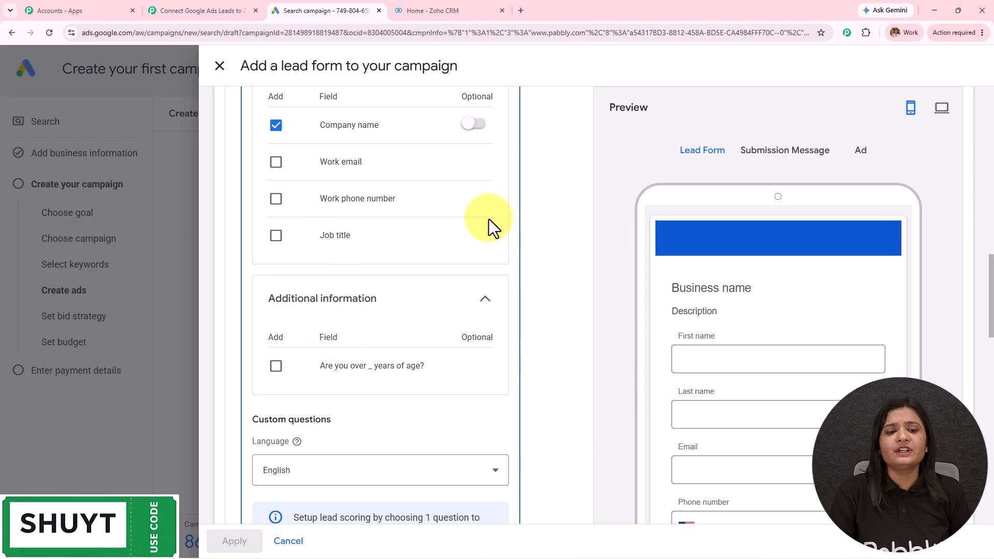
scroll(368, 280, down, 7)
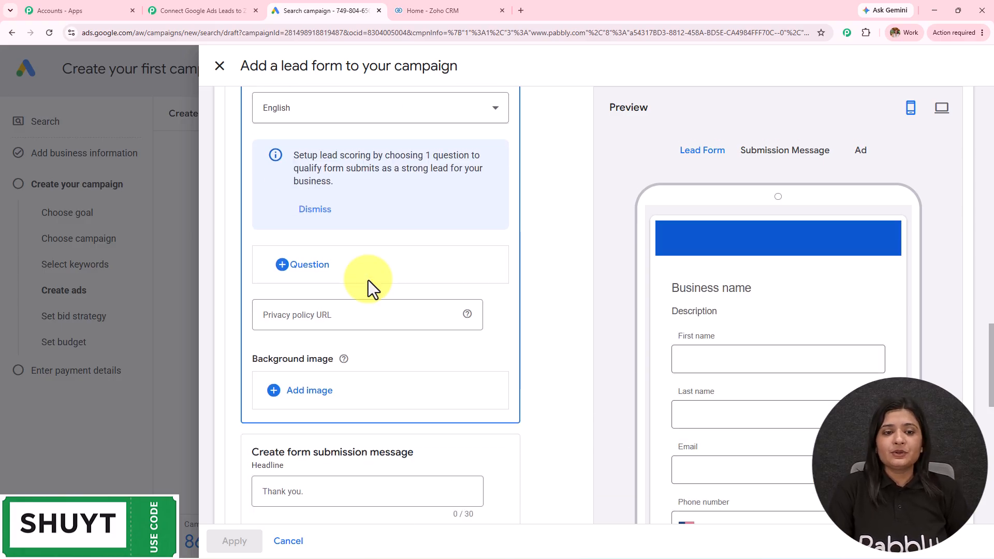
scroll(368, 280, down, 10)
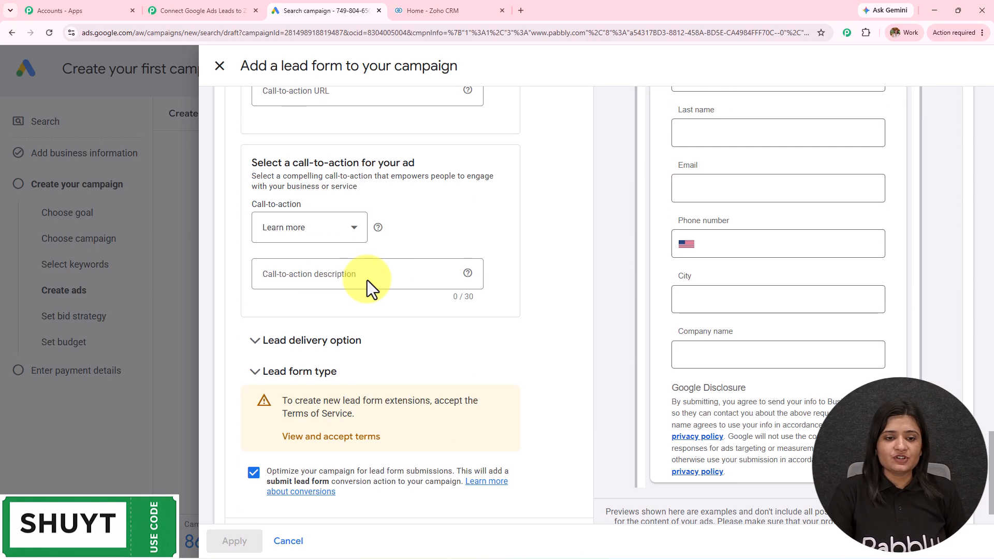
click(337, 344)
scroll(384, 231, down, 3)
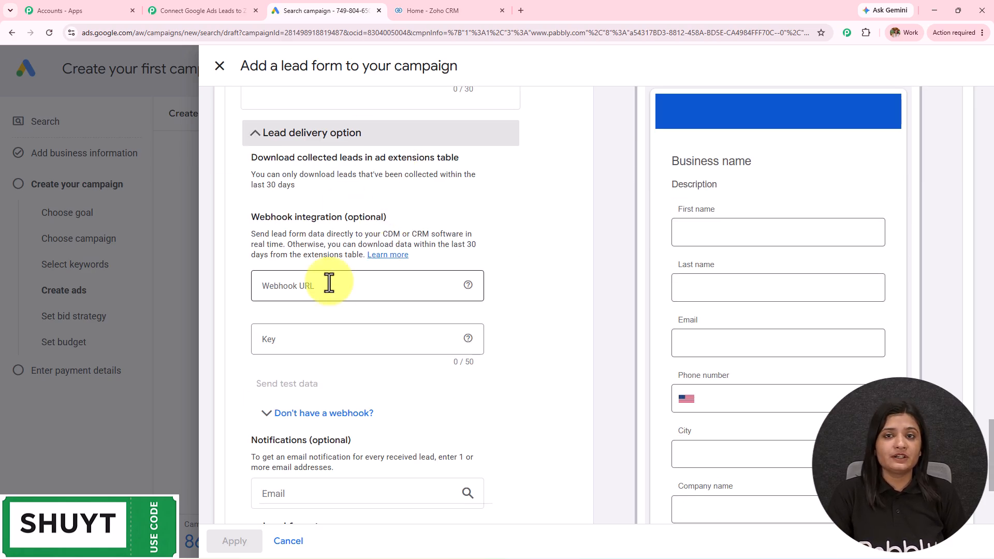
click(235, 9)
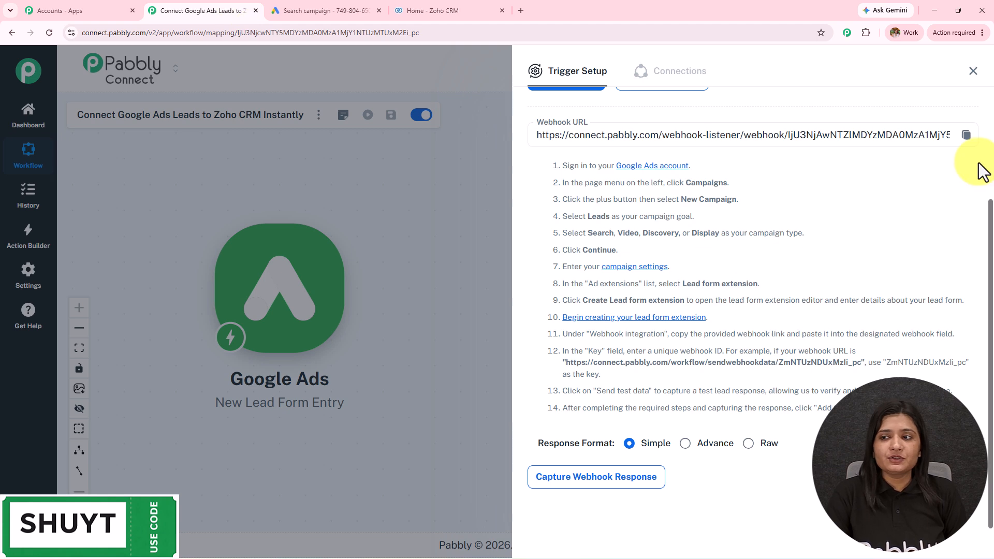
Step: Paste Pabbly's webhook URL into the Google Ads Webhook URL field and enter a webhook key
click(965, 136)
click(344, 10)
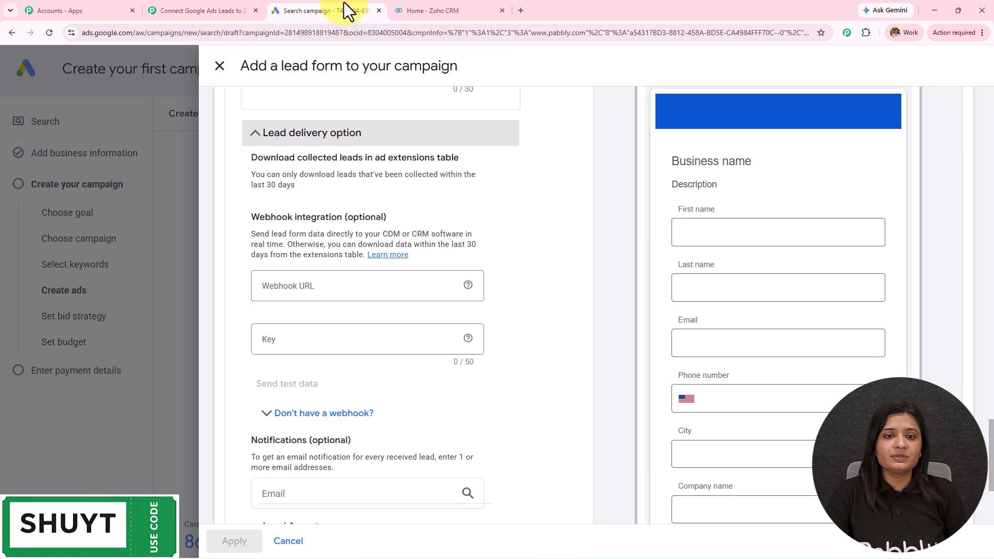
click(323, 285)
key(ctrl+v)
click(323, 339)
text(123)
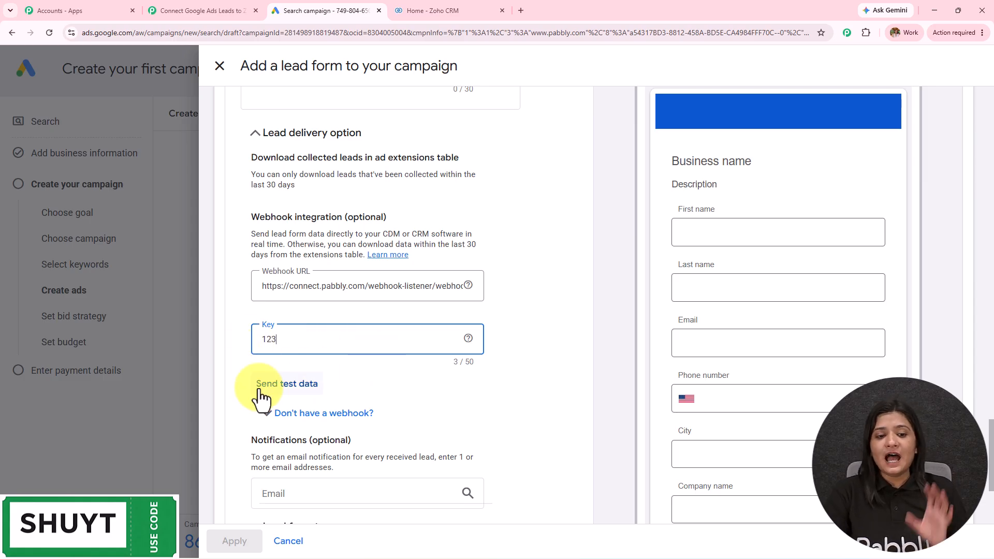
Step: Capture the webhook response in Pabbly and send Google Ads test lead data
click(252, 7)
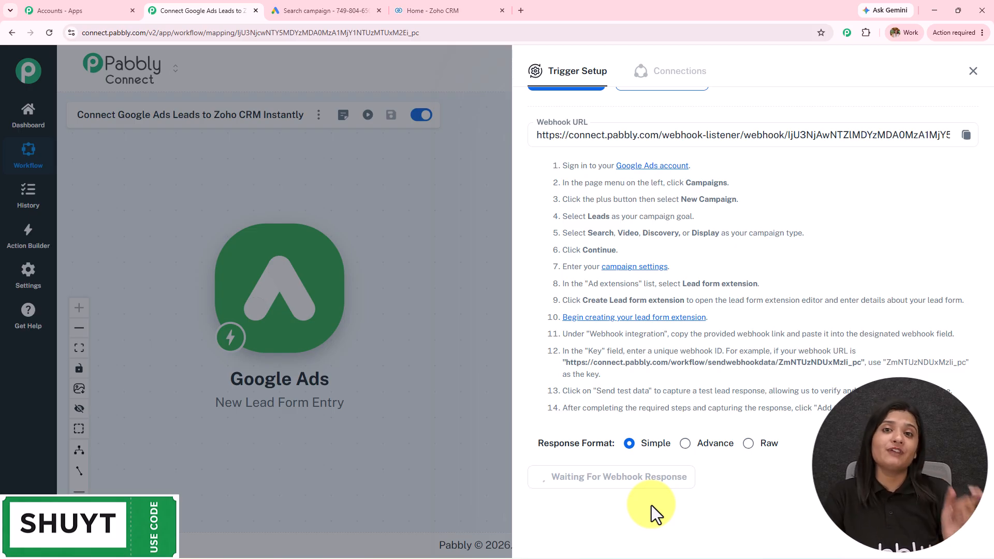
click(349, 7)
click(289, 384)
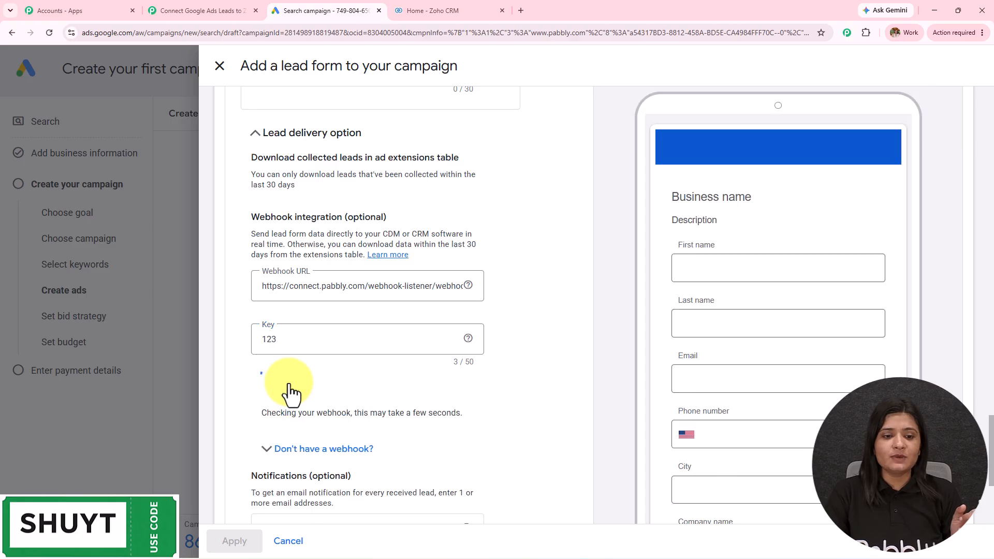
drag(281, 414, 451, 440)
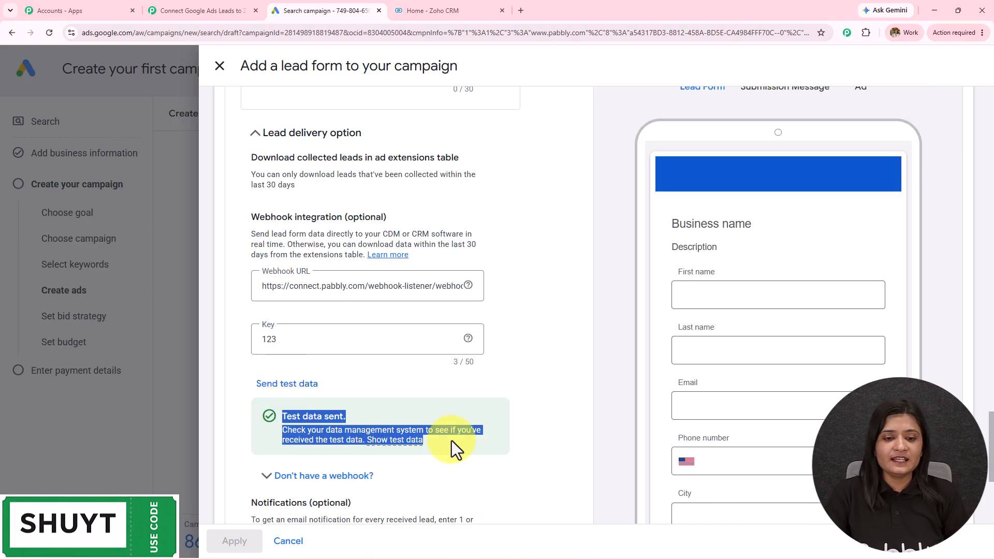
Step: Review the captured test lead values: company name, city, phone, email, last and first name
click(210, 10)
scroll(666, 419, down, 4)
scroll(666, 419, down, 5)
scroll(665, 420, up, 2)
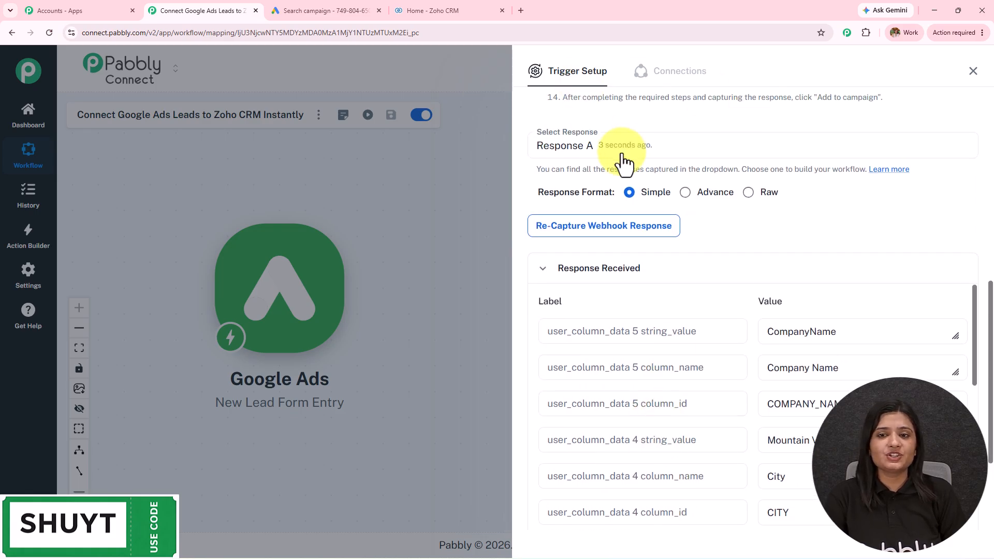
scroll(825, 269, down, 3)
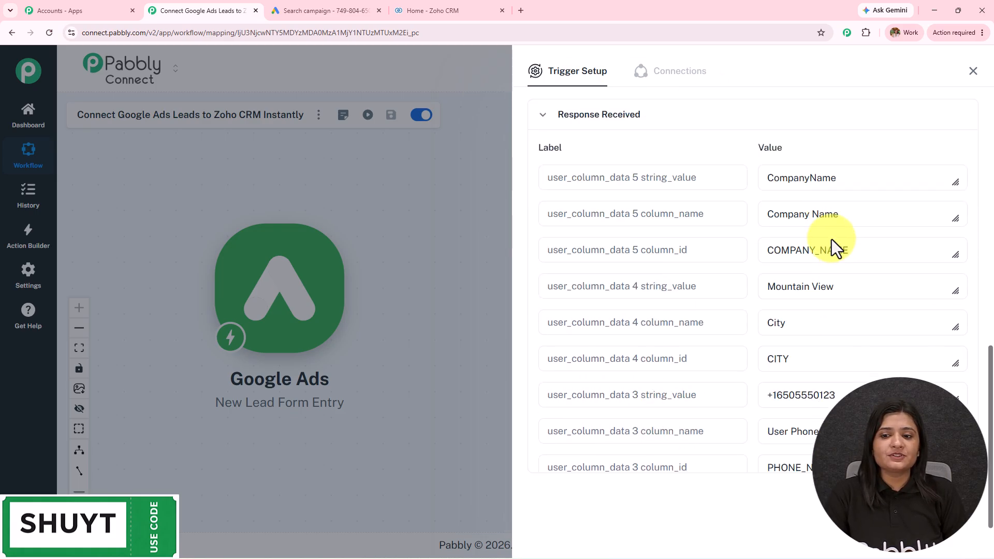
drag(852, 185, 670, 207)
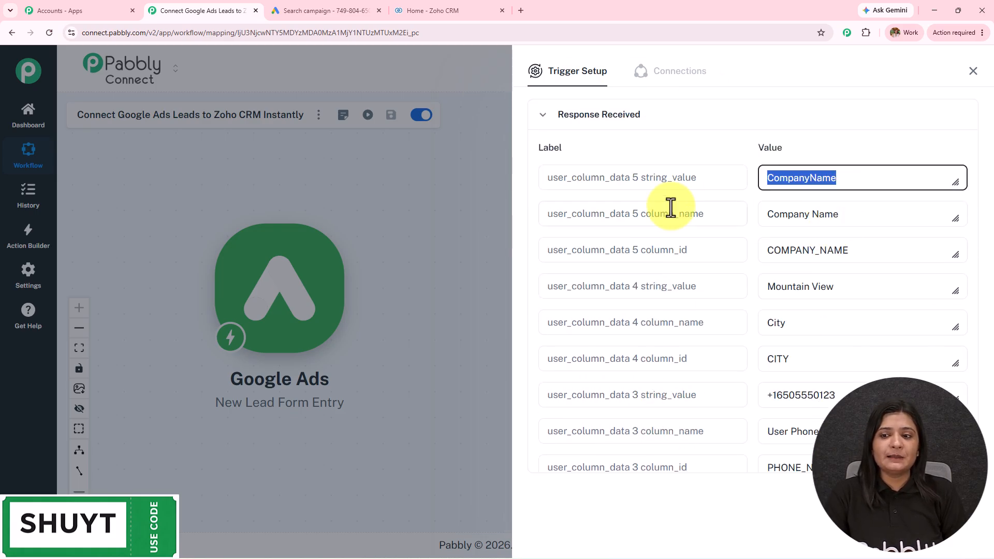
click(885, 295)
scroll(760, 326, down, 2)
click(822, 294)
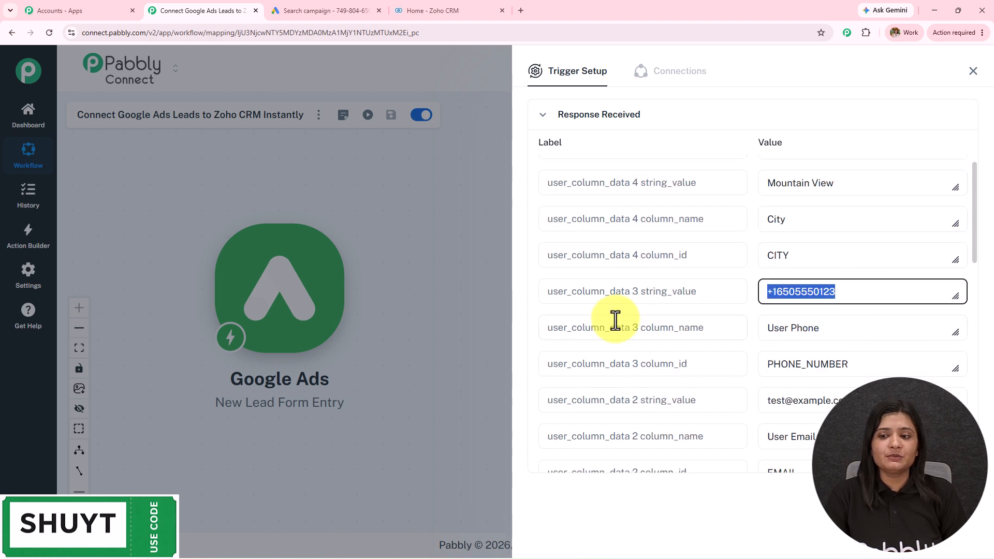
scroll(736, 324, down, 3)
click(916, 246)
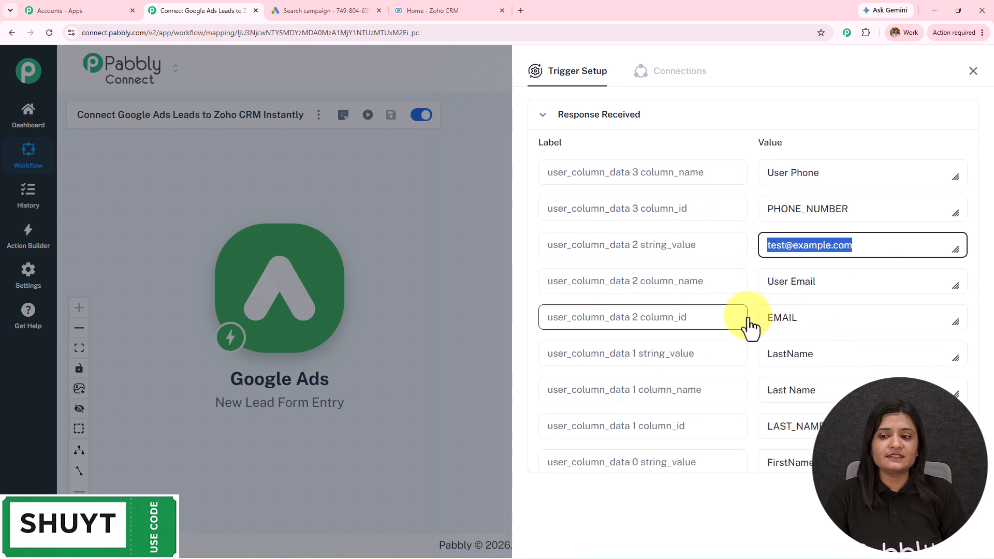
scroll(747, 326, down, 3)
click(823, 200)
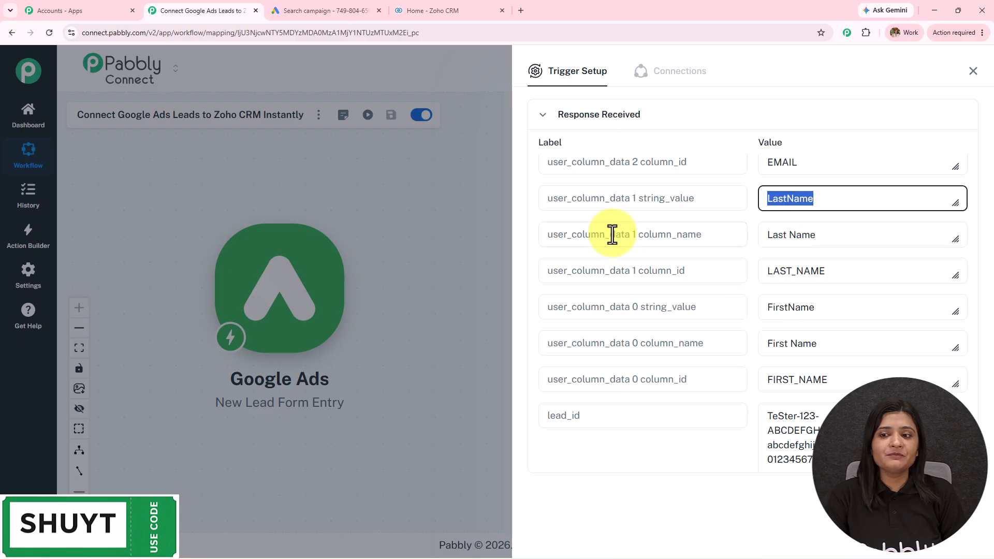
click(788, 301)
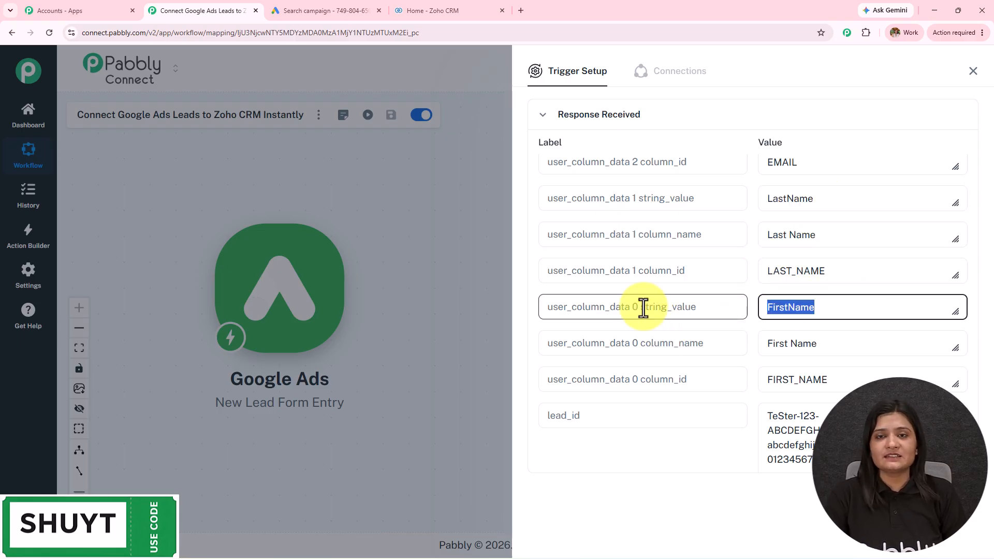
scroll(644, 309, up, 8)
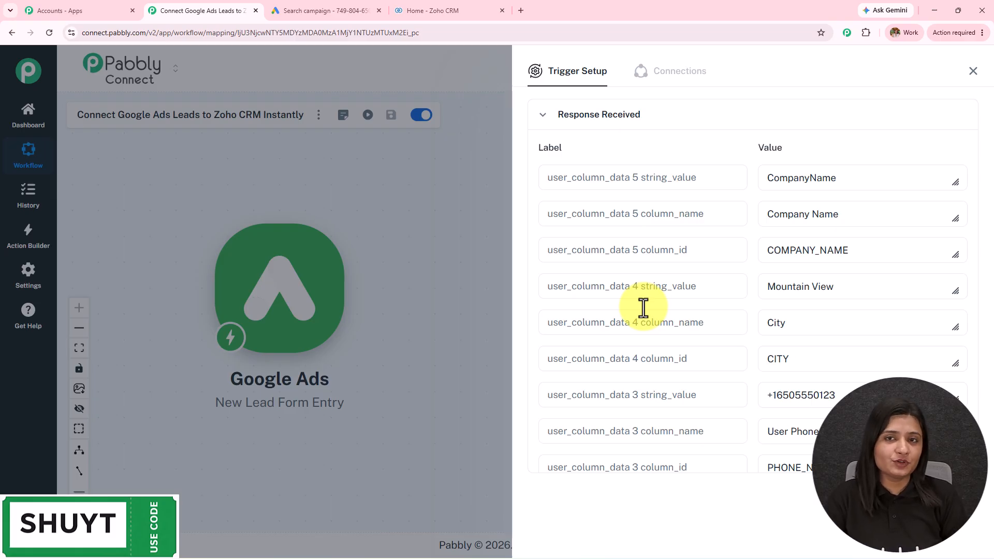
Step: Close the trigger setup panel and briefly check the Zoho CRM tab
click(973, 71)
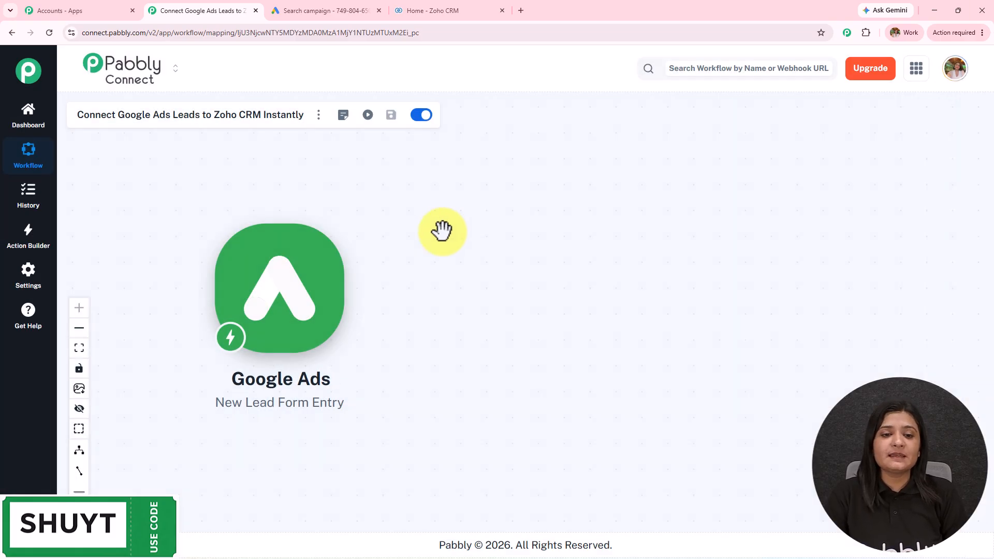
click(435, 11)
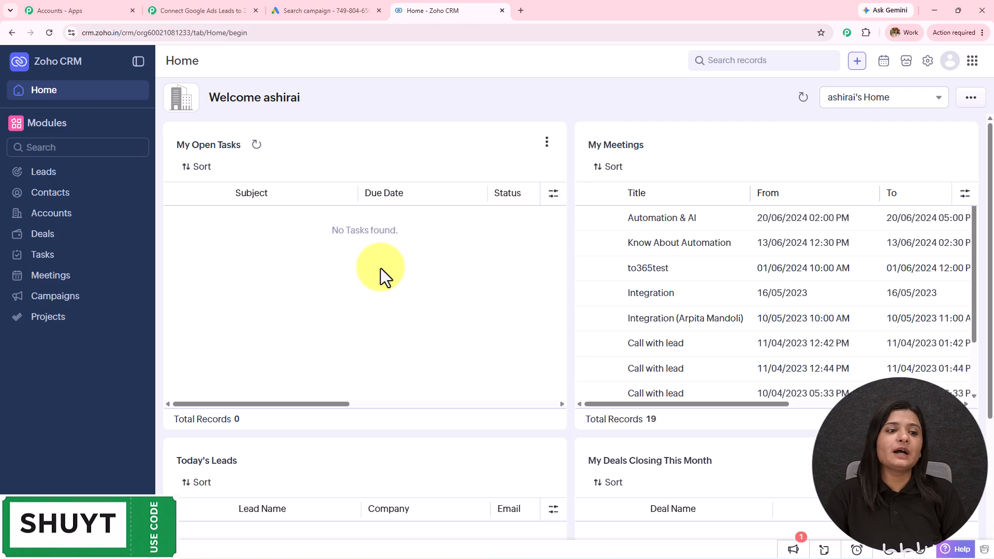
click(191, 10)
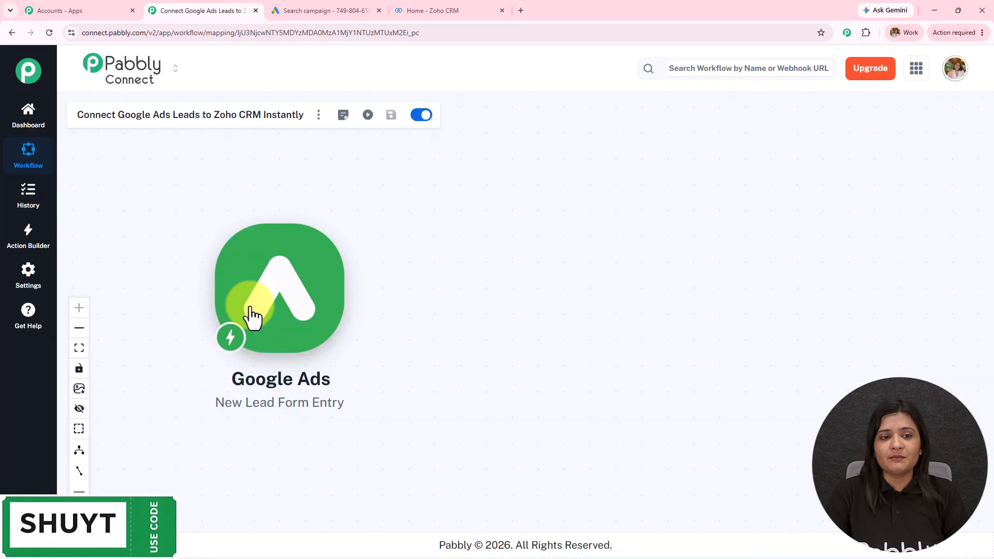
Step: Add a Zoho CRM action with the Insert/Update Record with Subform Data event and connect it
click(357, 294)
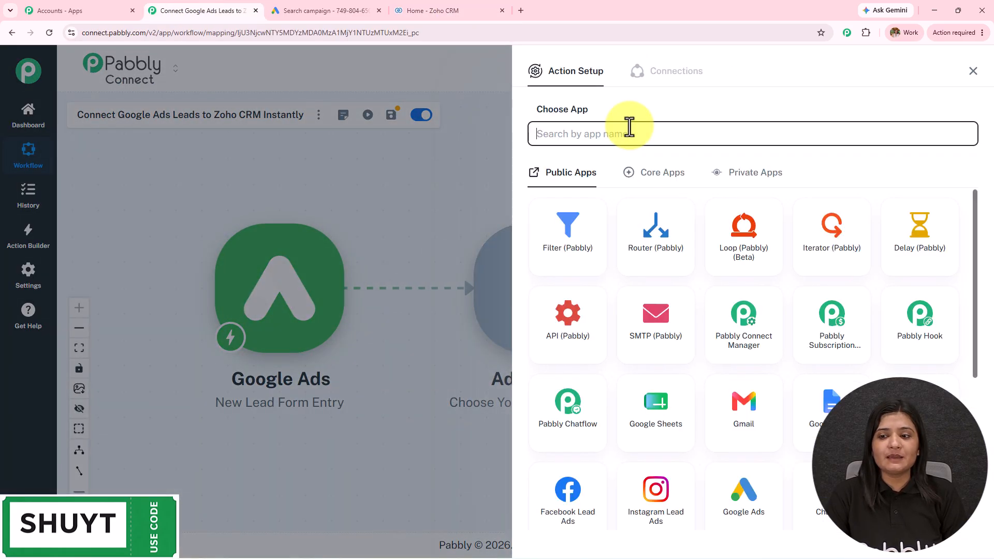
click(630, 132)
text(Zoho crm)
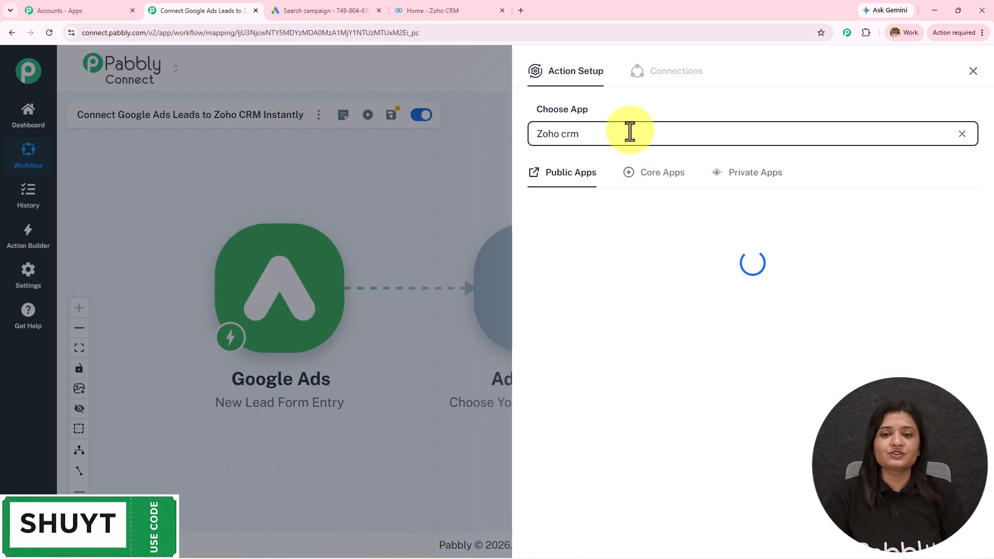
click(584, 263)
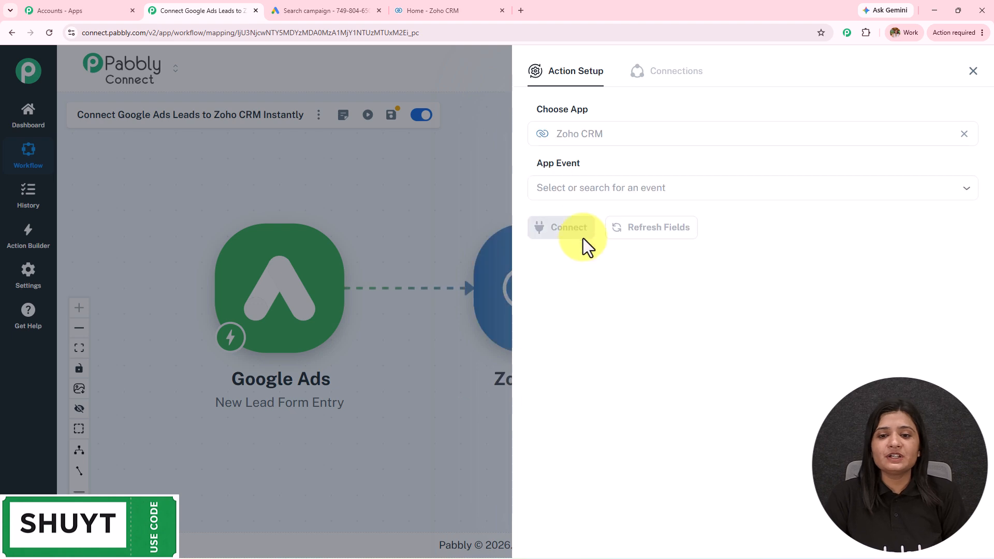
click(584, 186)
click(607, 232)
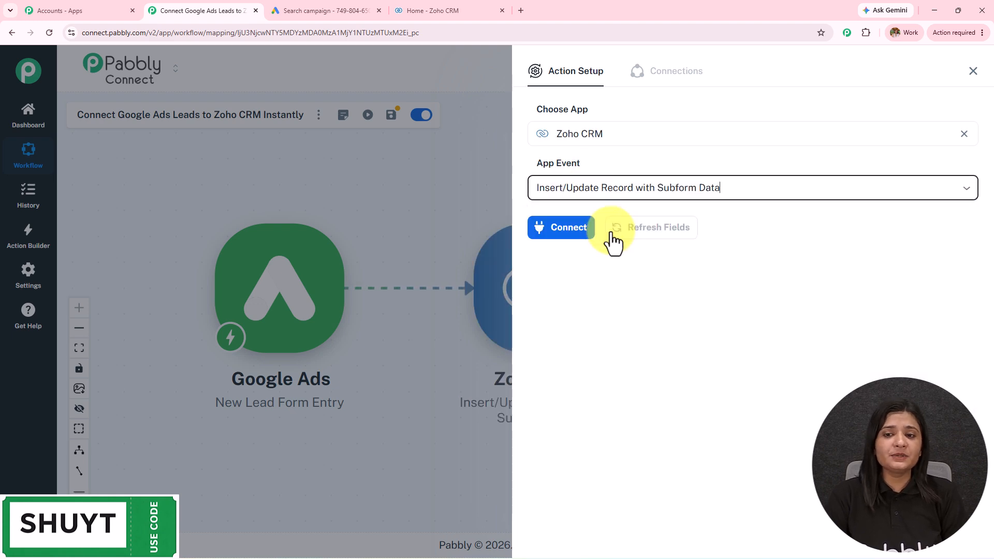
click(576, 233)
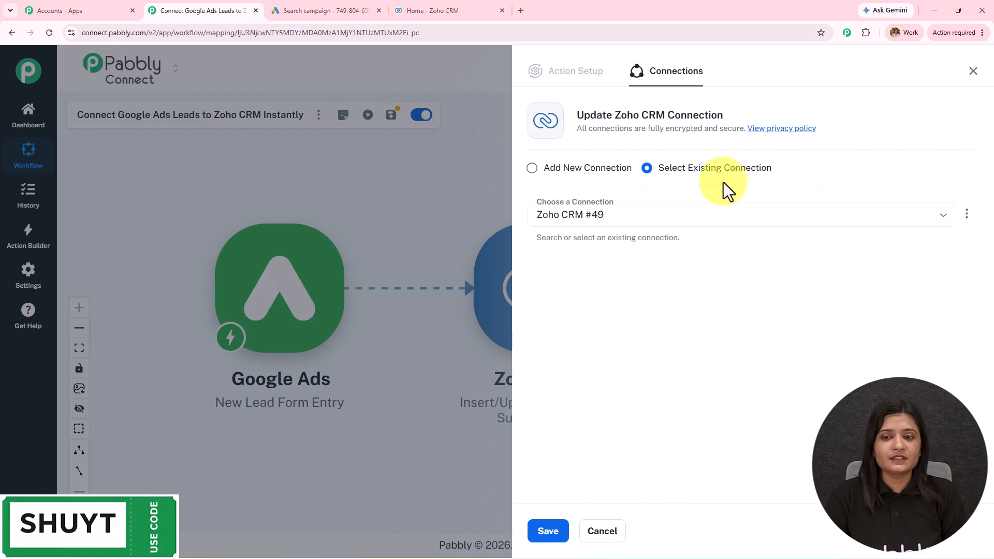
Step: Start a new Zoho CRM connection and look up the account's Zoho domain in the Zoho tab
click(583, 172)
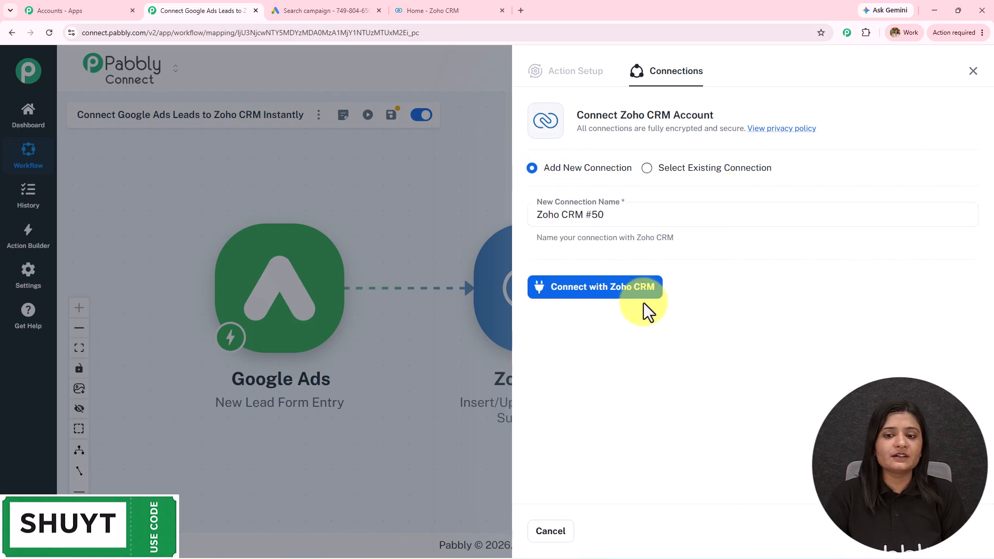
click(612, 288)
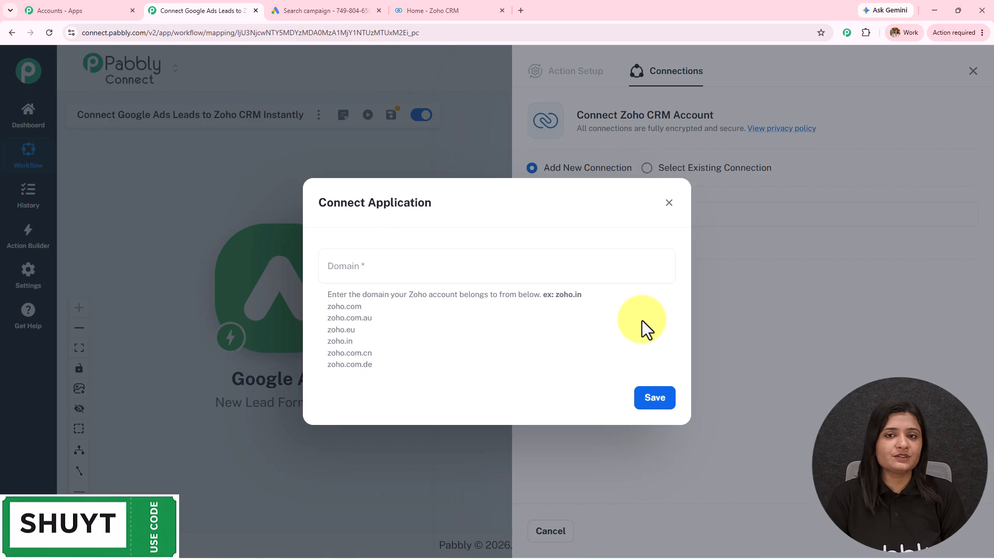
click(433, 4)
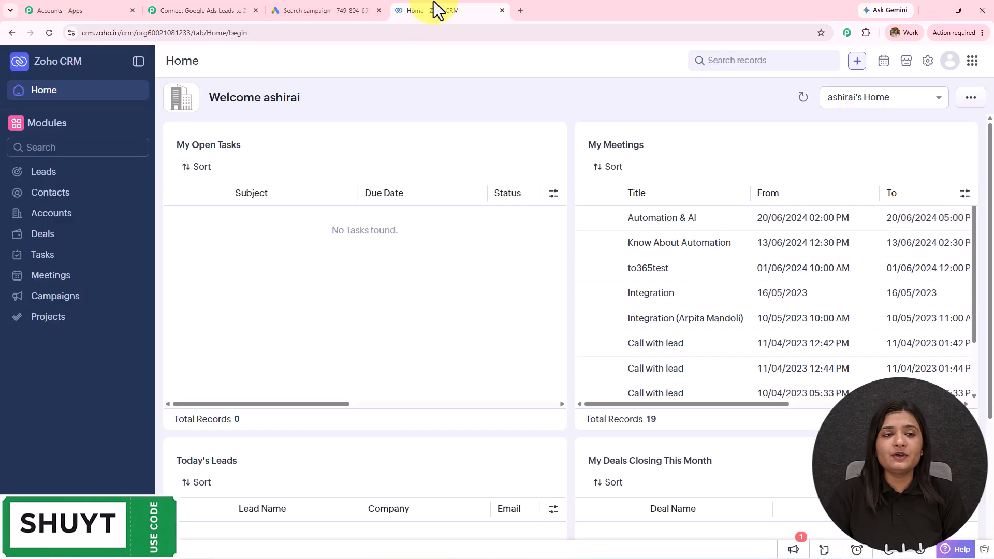
drag(118, 33, 100, 36)
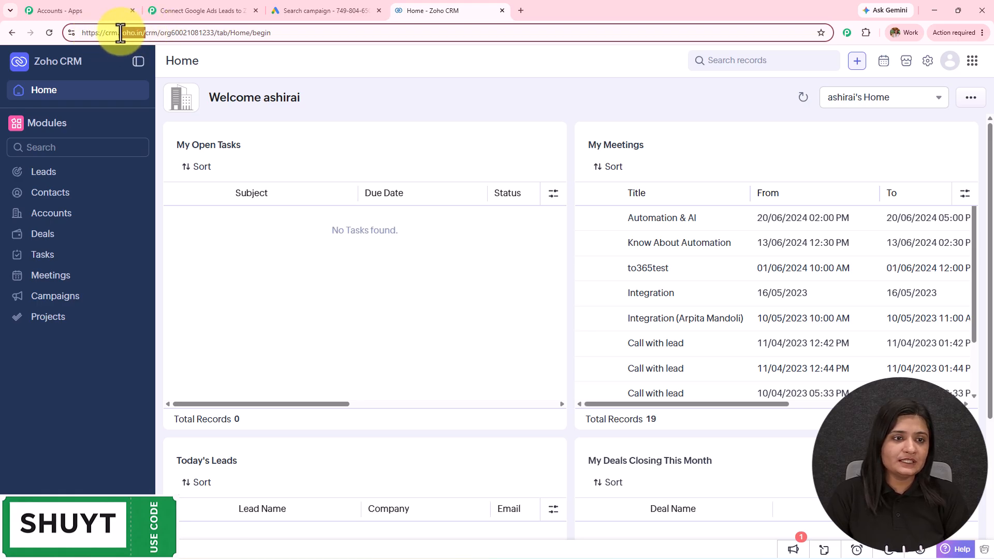
click(194, 5)
Step: Enter zoho.in as the domain, save, and accept Zoho's access consent for Pabbly Connect
click(391, 256)
text(zoho.in/)
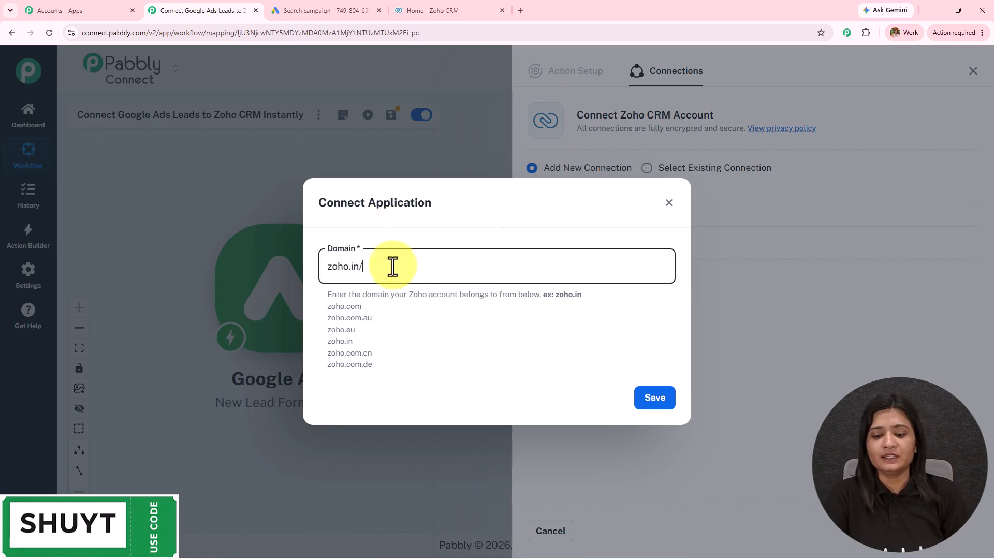
click(656, 401)
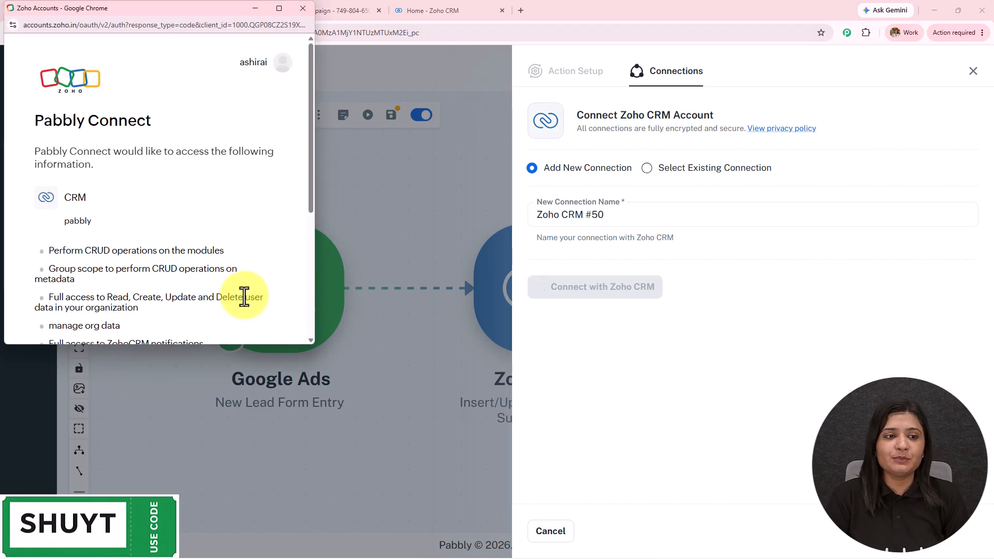
scroll(244, 295, down, 5)
click(43, 231)
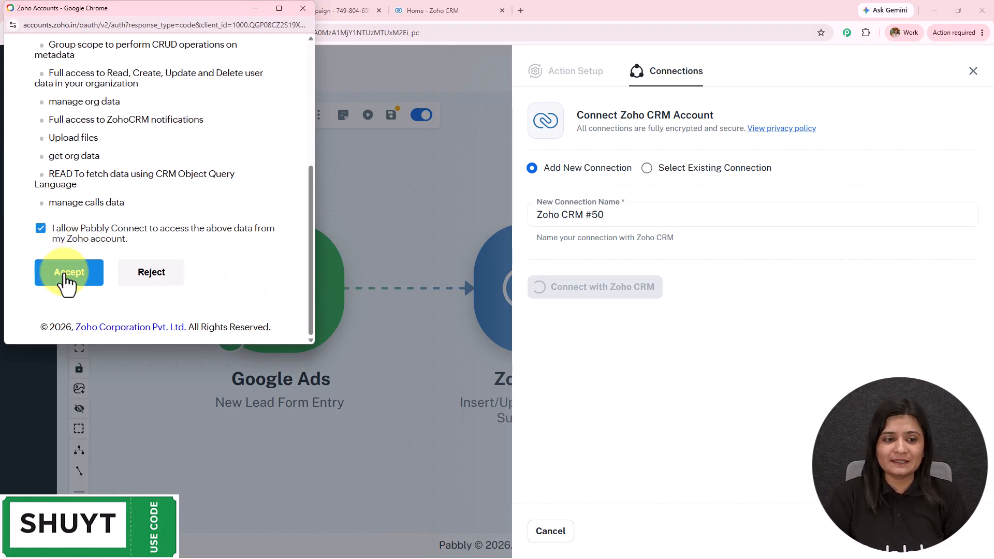
click(66, 272)
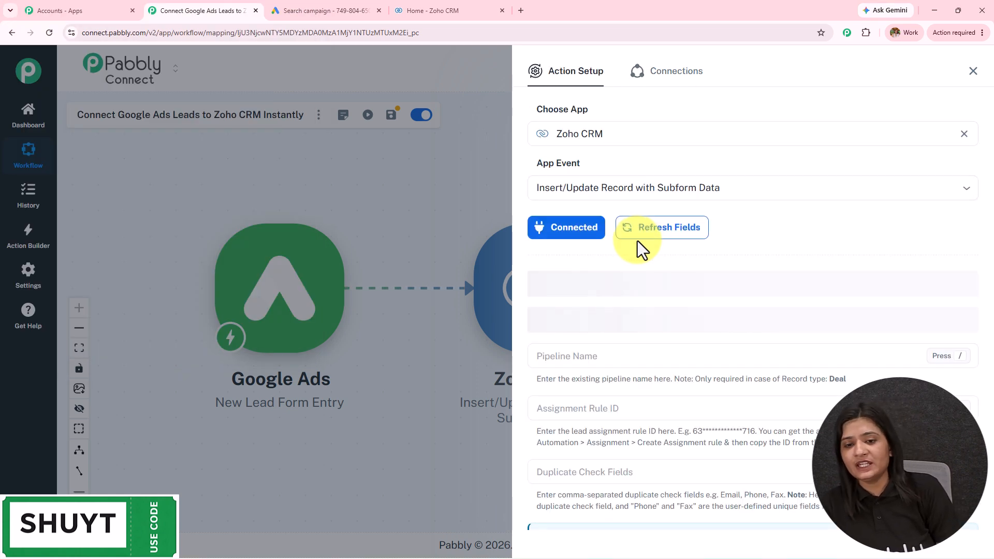
Step: Set the Zoho CRM action's Module Name to Leads
scroll(763, 309, down, 3)
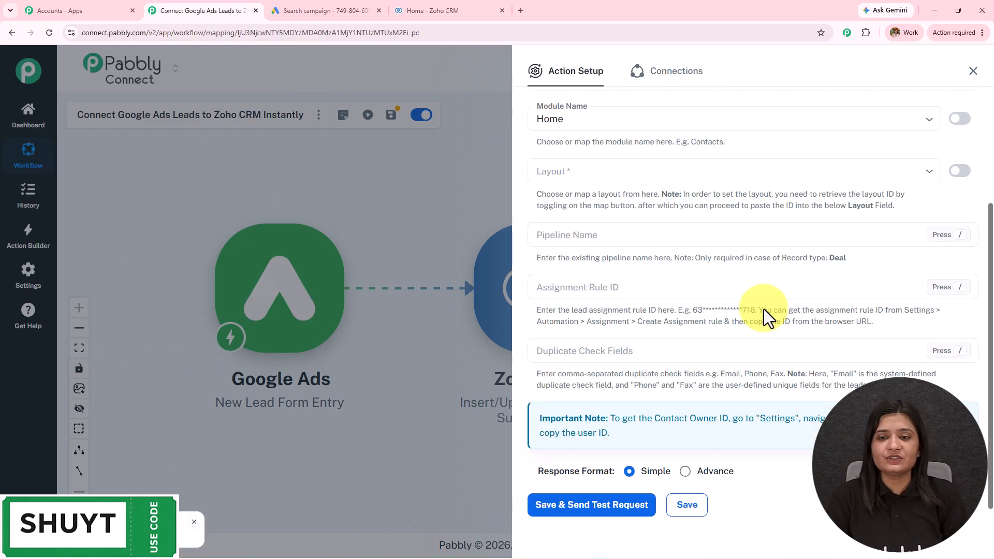
scroll(763, 309, up, 3)
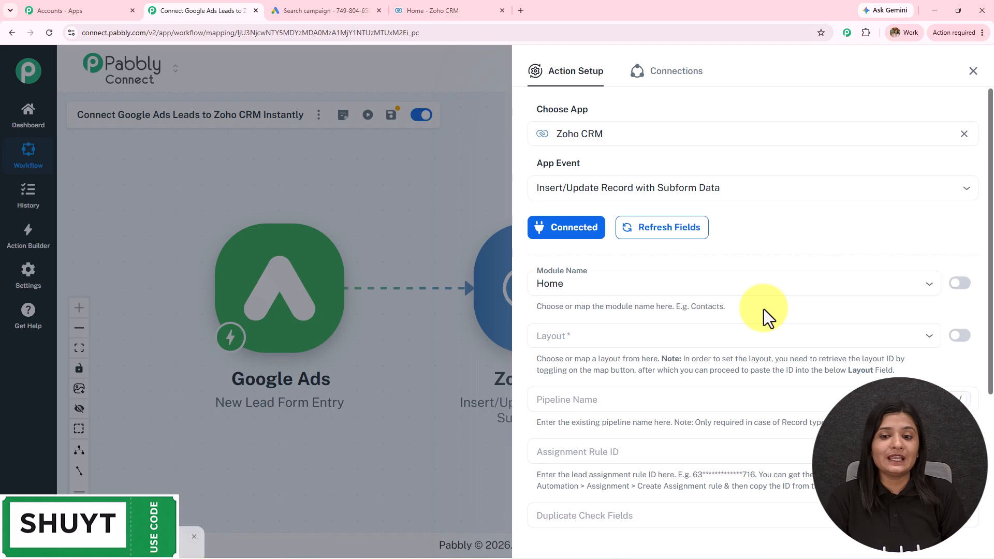
click(619, 283)
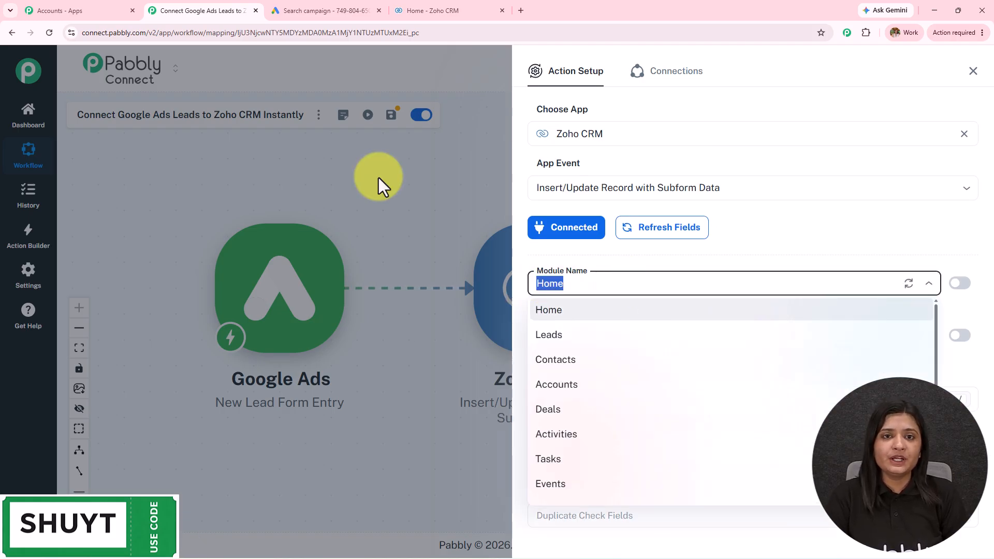
key(Escape)
click(428, 7)
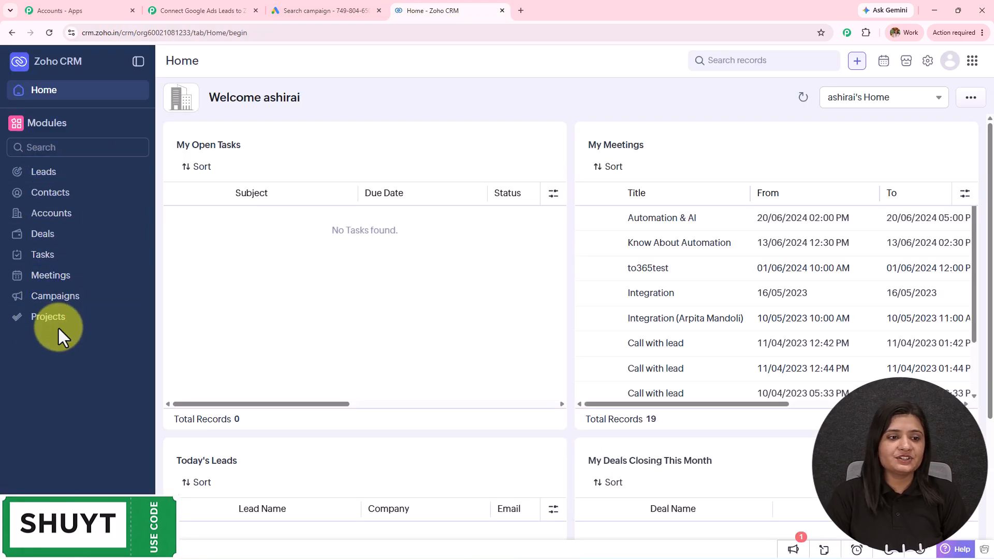
click(222, 11)
click(670, 283)
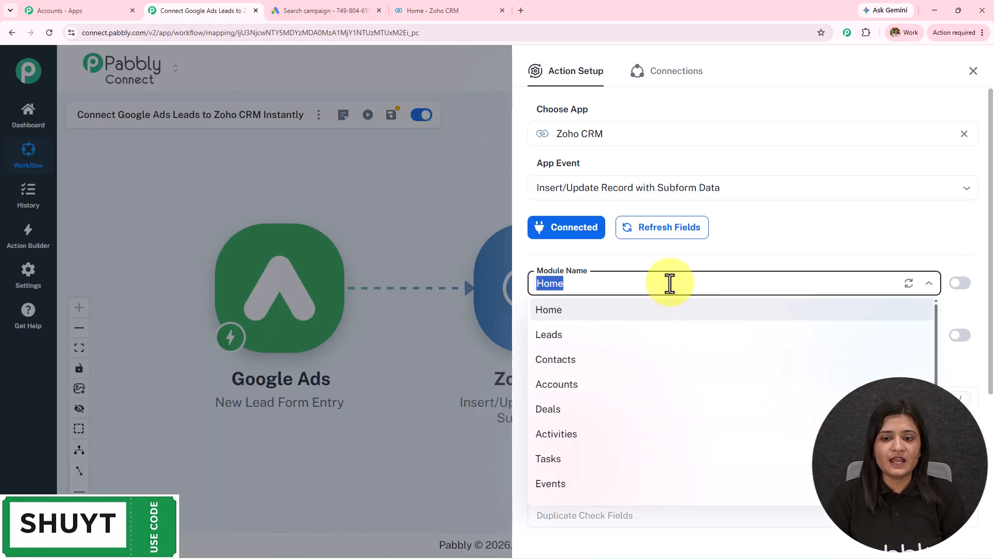
click(553, 335)
Step: Choose the Standard layout and scroll down to the lead fields
scroll(670, 245, down, 4)
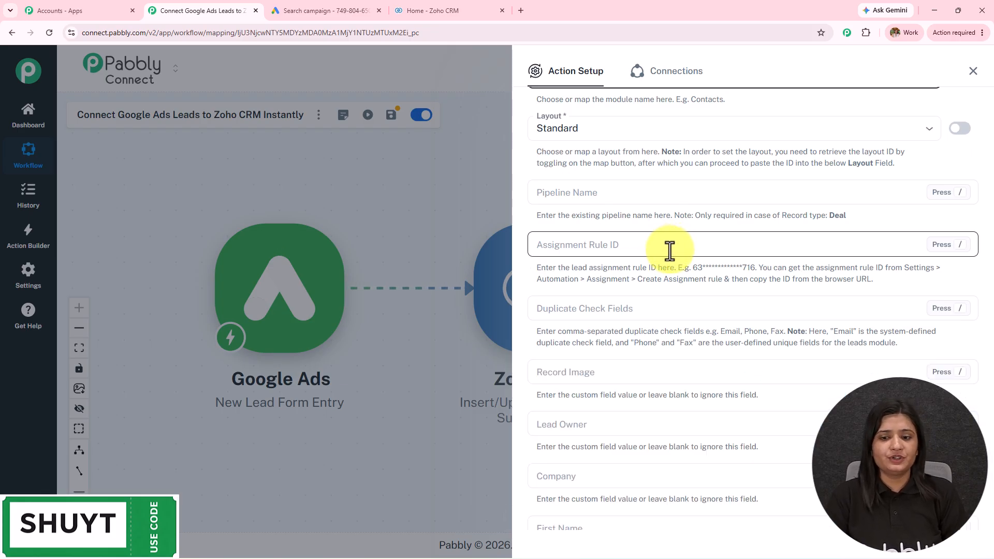
scroll(670, 250, down, 8)
scroll(669, 252, up, 11)
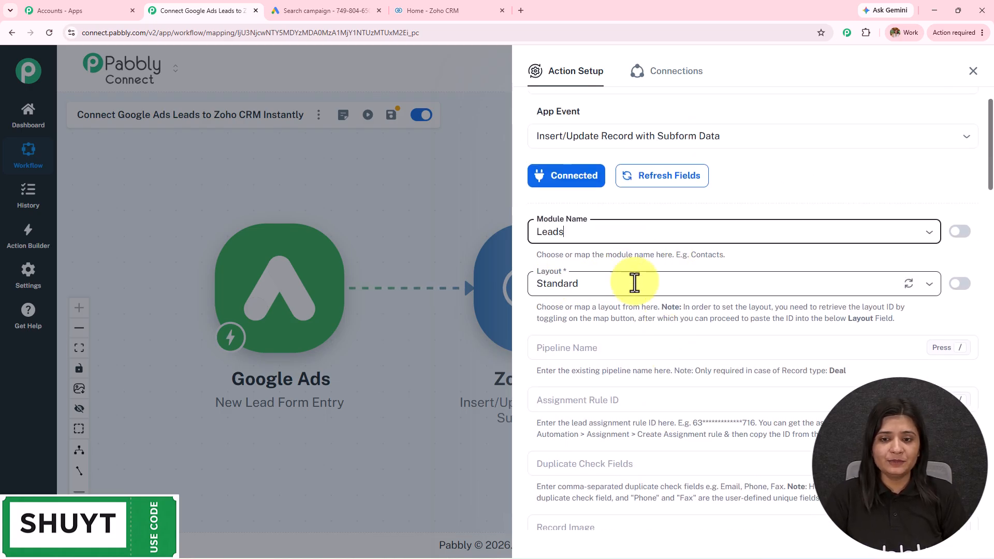
click(626, 284)
click(590, 324)
scroll(652, 269, down, 4)
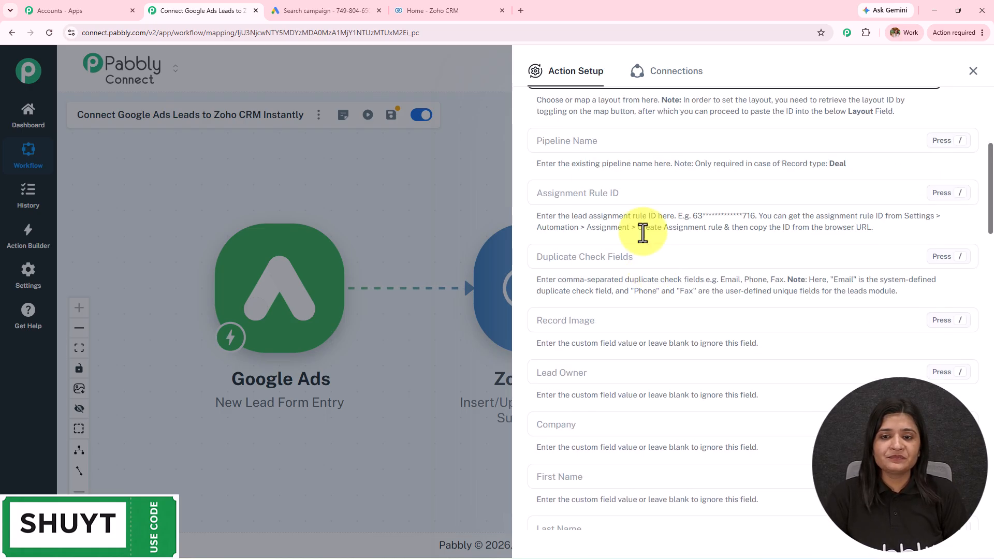
click(730, 201)
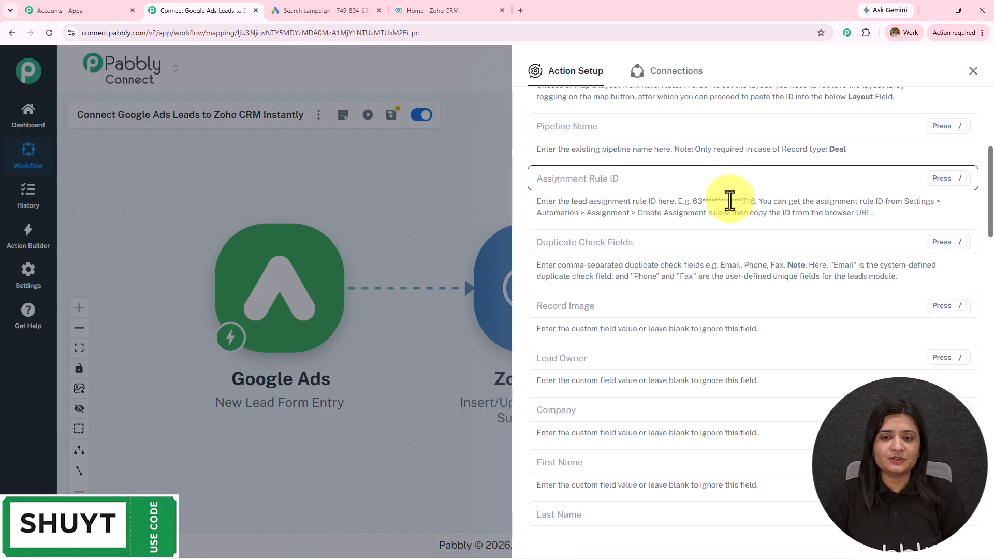
scroll(732, 201, down, 1)
scroll(738, 199, down, 2)
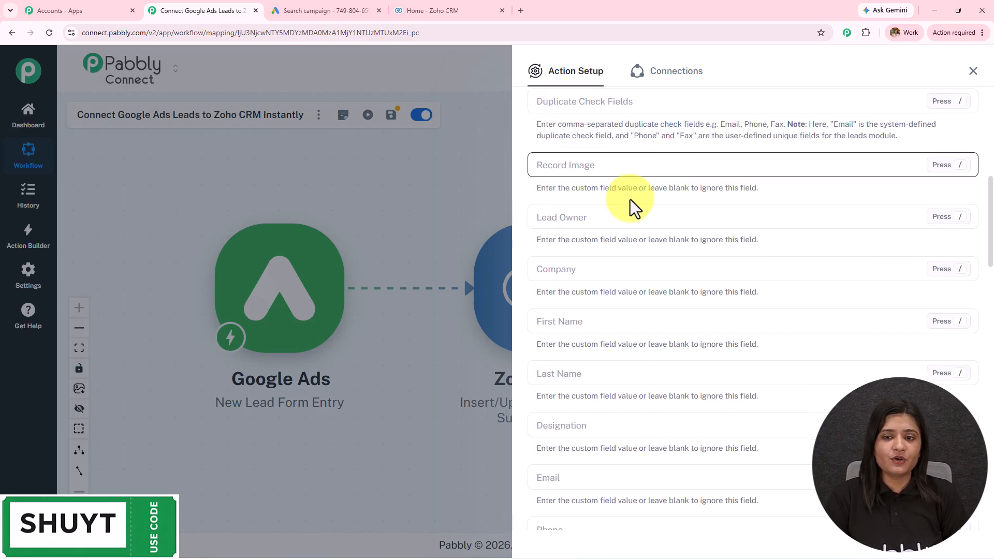
Step: Map First Name and Last Name to the Google Ads FirstName and LastName values
scroll(693, 216, down, 2)
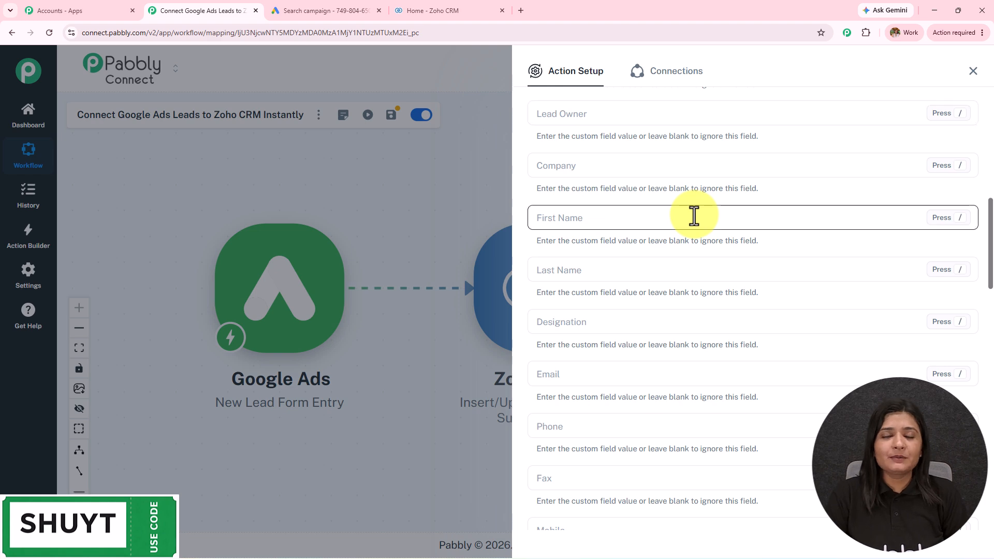
click(693, 216)
scroll(693, 216, up, 7)
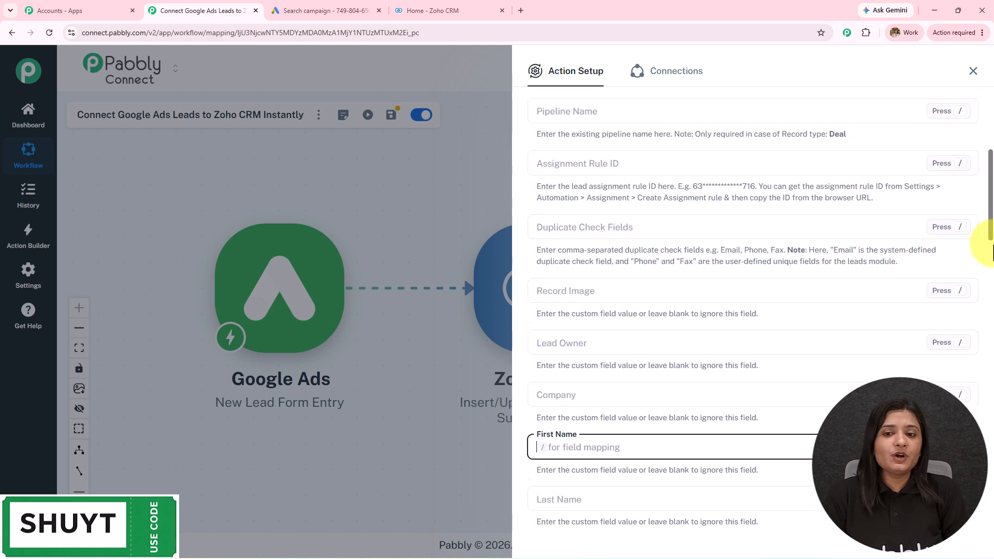
scroll(694, 371, down, 7)
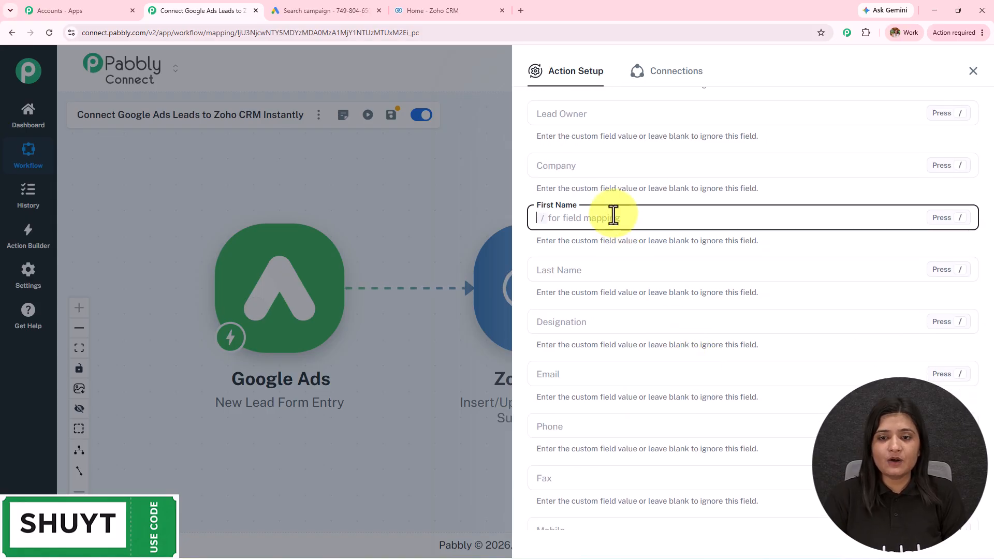
text(/)
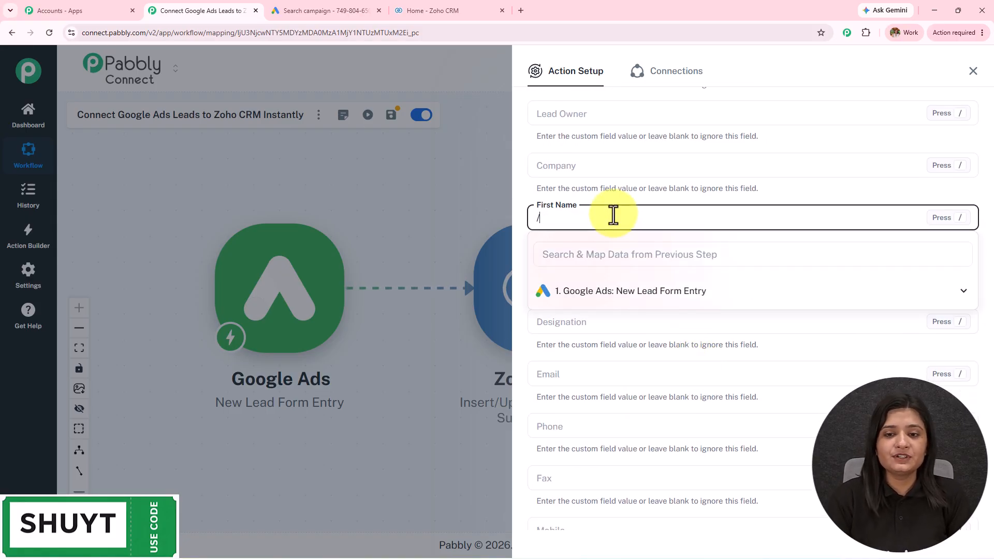
click(648, 293)
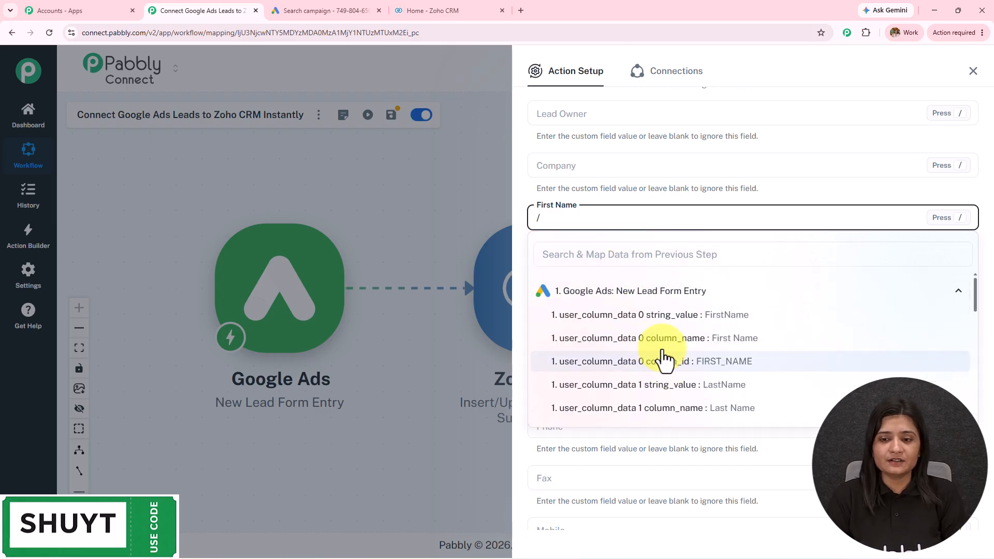
click(653, 314)
scroll(594, 269, down, 1)
click(592, 218)
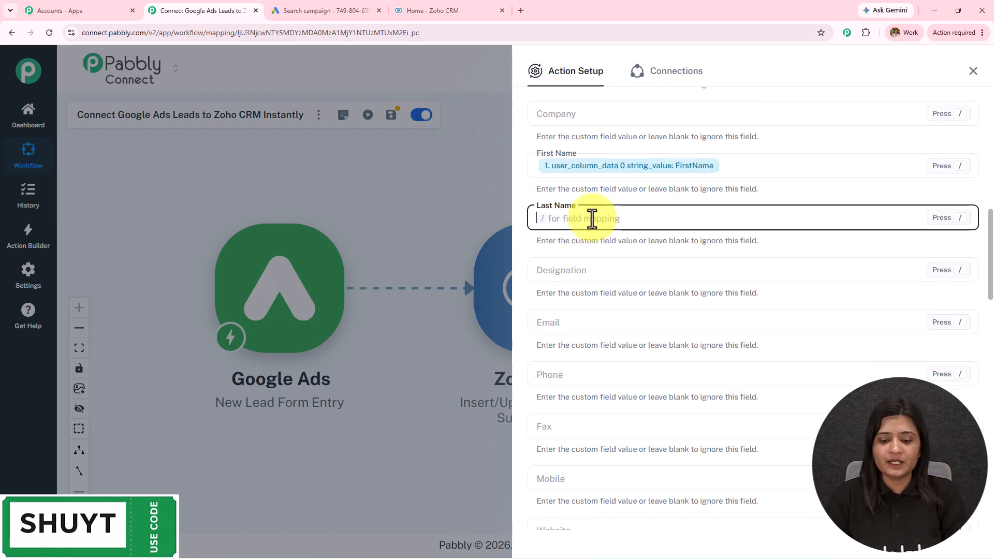
text(/)
click(603, 293)
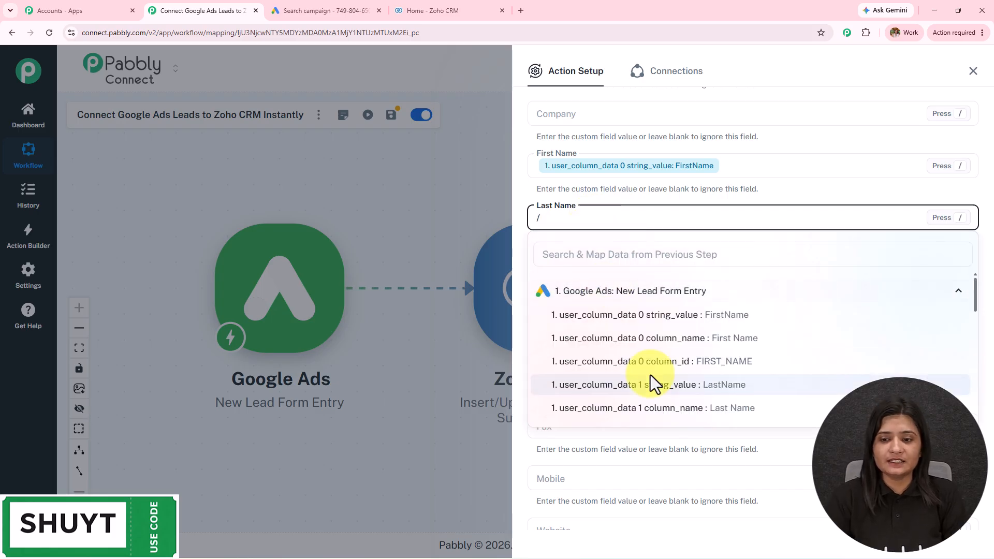
click(651, 378)
Step: Map the lead's Email field to the form's email value (user_column_data 2)
scroll(665, 235, down, 2)
click(674, 225)
text(/)
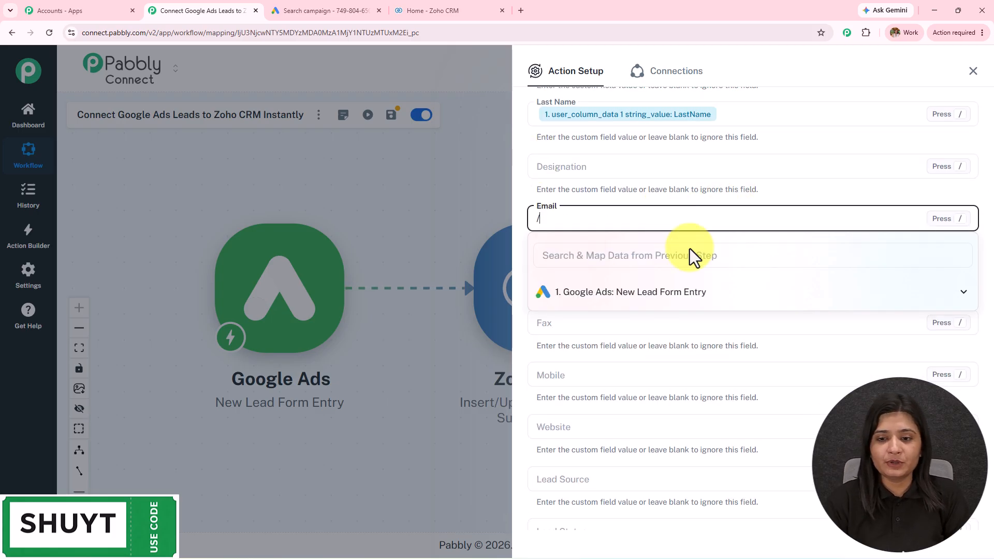
click(692, 293)
scroll(707, 367, down, 3)
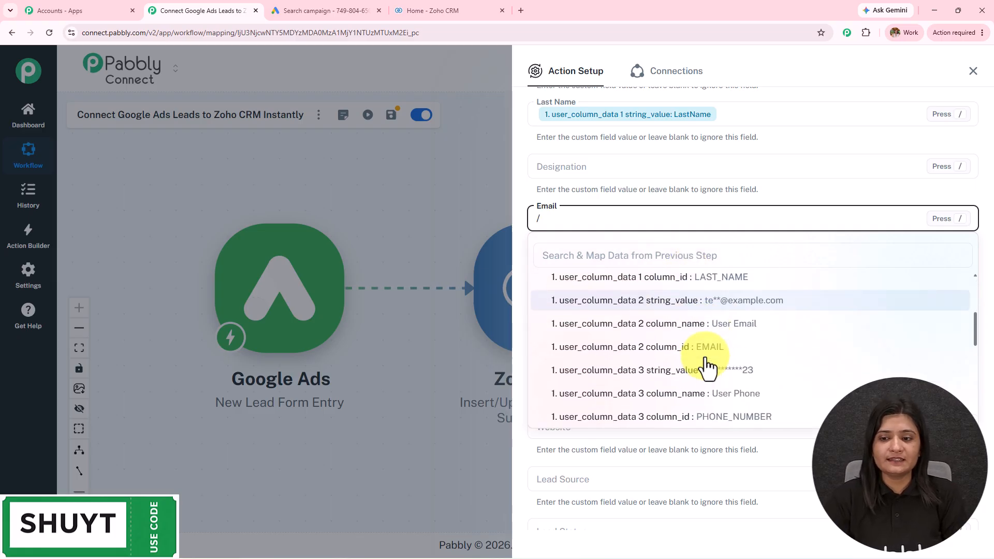
click(699, 302)
Step: Map both Phone and Mobile to the form's phone number value (user_column_data 3)
scroll(710, 264, down, 2)
click(590, 167)
text(/)
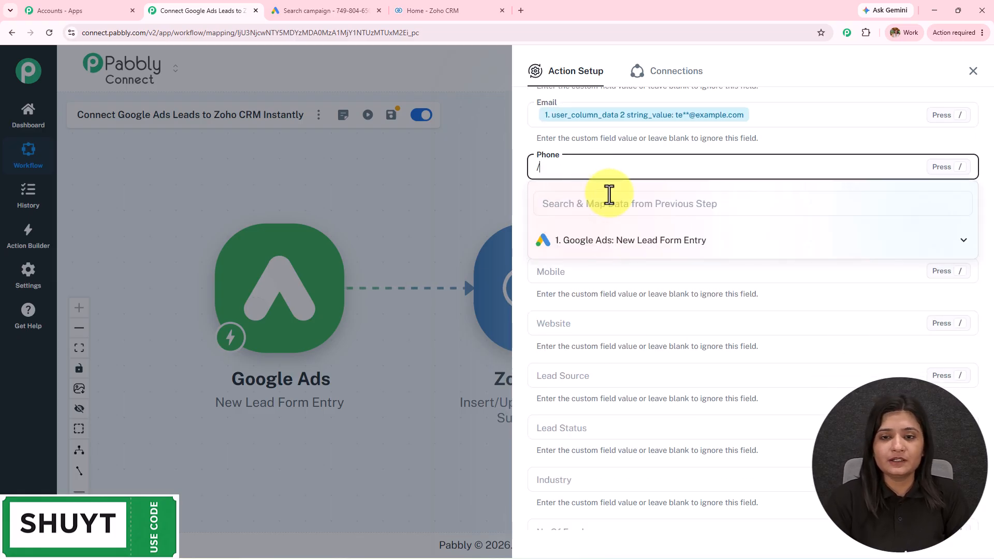
click(633, 244)
scroll(672, 337, down, 3)
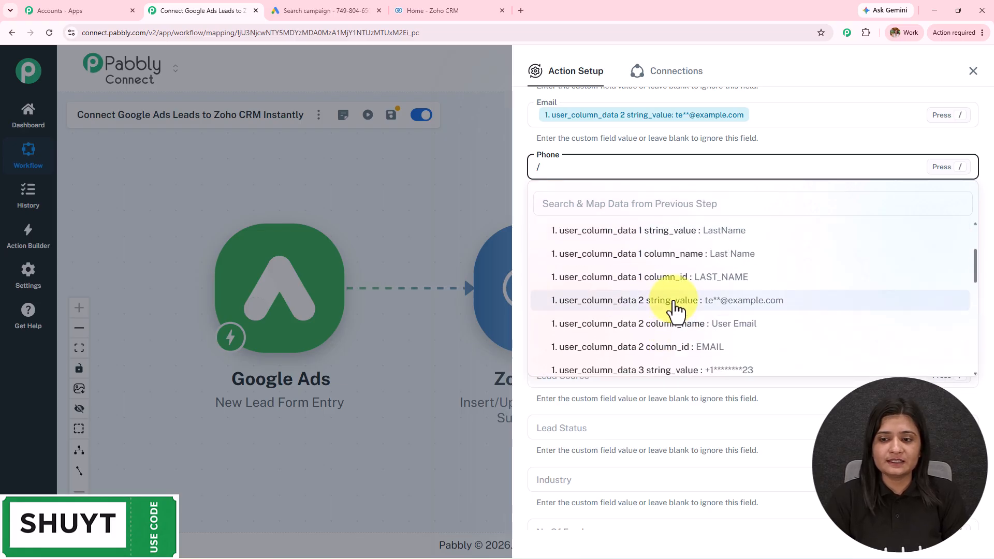
click(690, 373)
scroll(626, 246, down, 1)
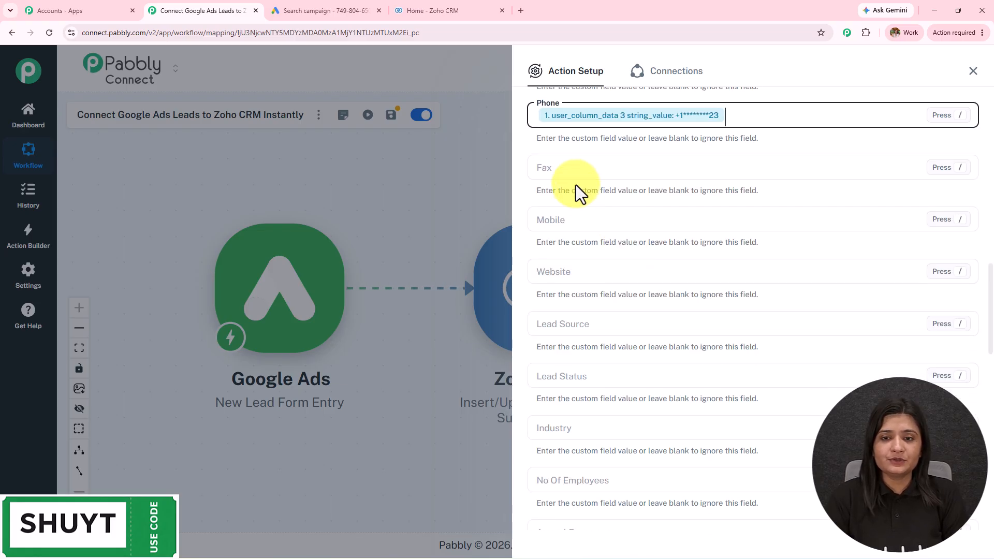
click(574, 219)
text(/)
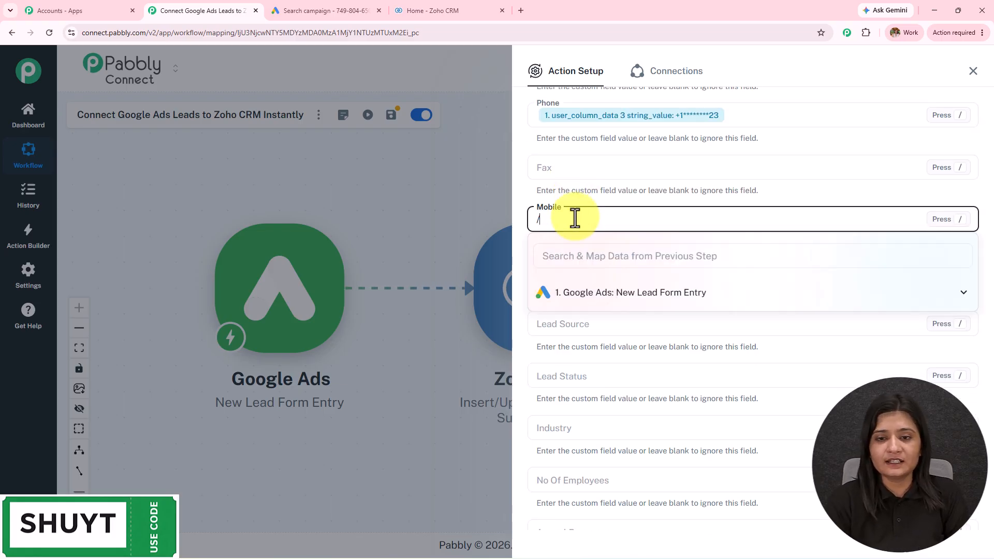
click(618, 292)
scroll(642, 374, down, 3)
scroll(643, 362, down, 2)
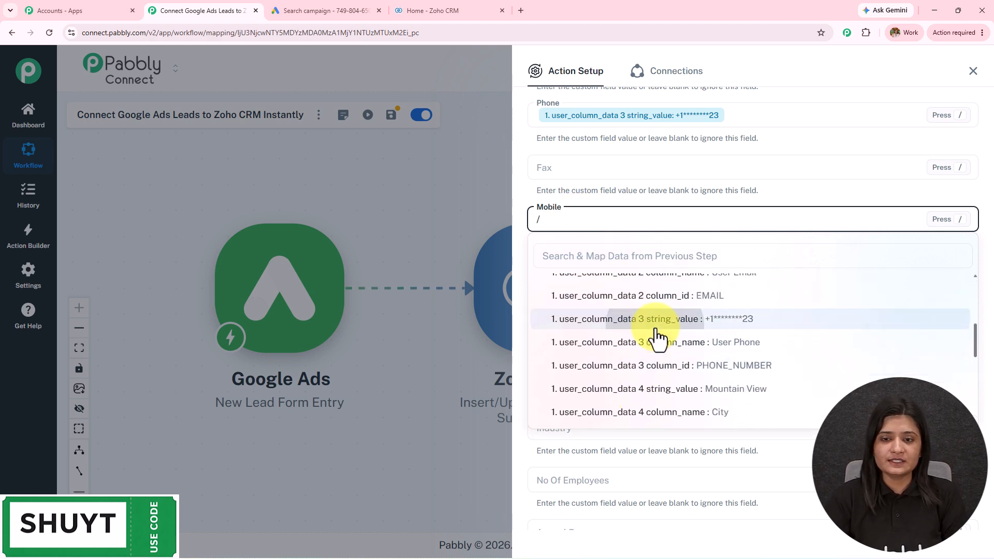
click(656, 320)
scroll(657, 310, up, 3)
scroll(650, 266, up, 1)
scroll(661, 322, down, 6)
scroll(628, 181, down, 2)
Step: Map the lead's City field to the form's Mountain View value
click(602, 171)
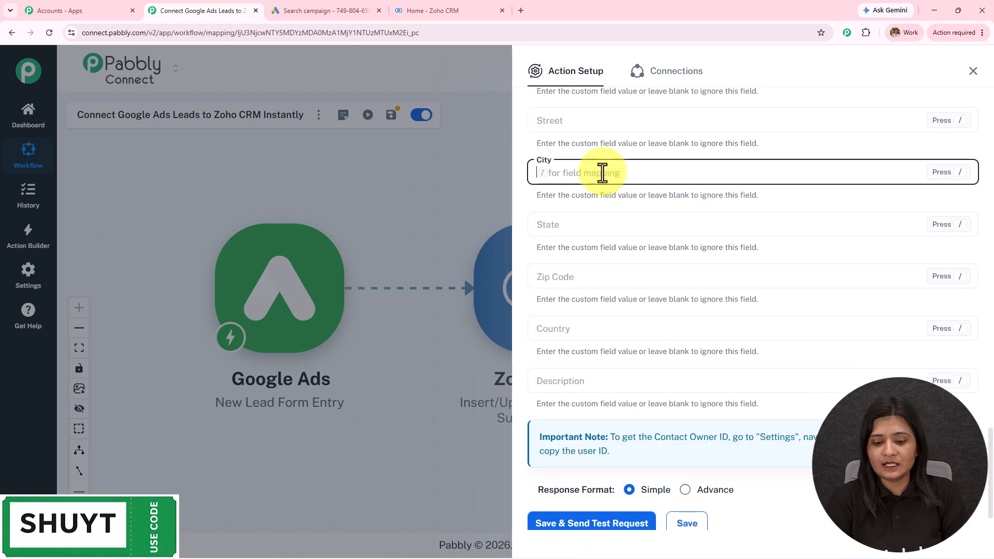
text(/)
click(727, 247)
scroll(710, 313, down, 2)
scroll(714, 313, up, 2)
scroll(715, 311, down, 5)
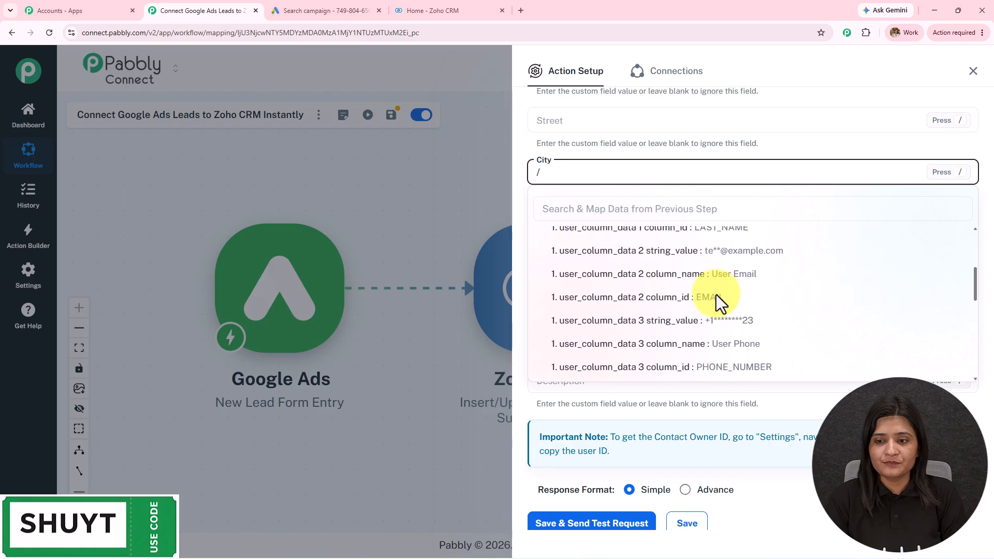
click(717, 308)
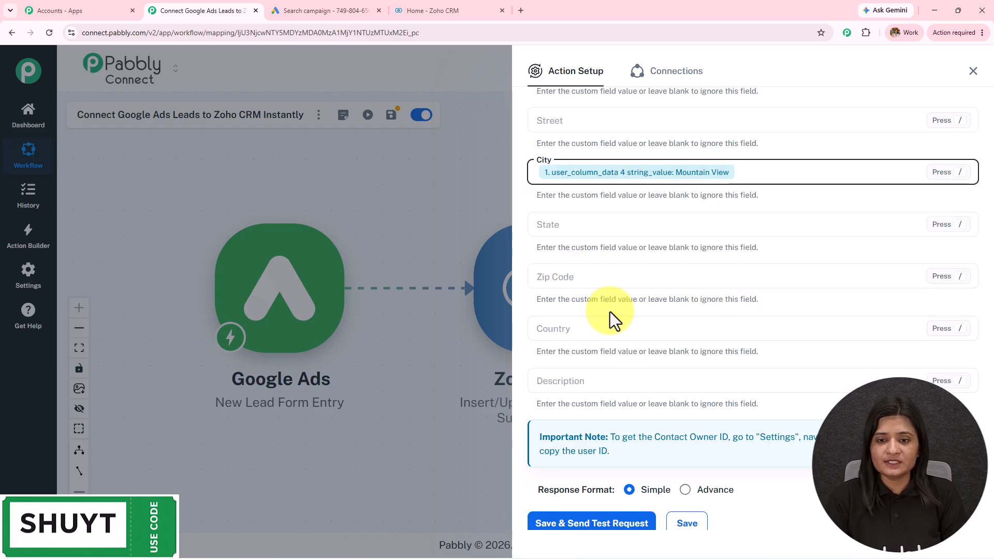
scroll(605, 215, up, 6)
scroll(640, 386, up, 12)
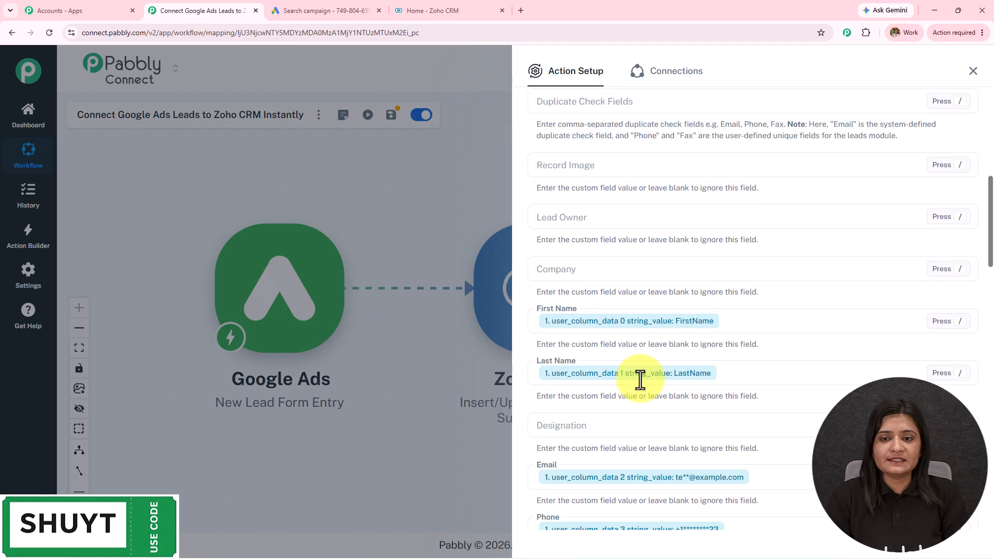
Step: Map the Company field to the form's CompanyName value
click(619, 270)
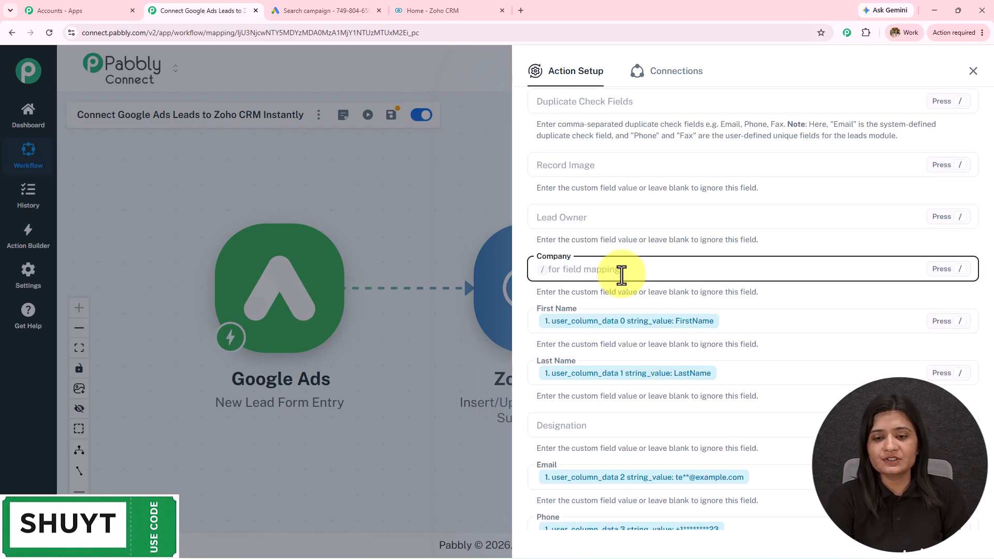
text(/)
click(642, 342)
scroll(645, 355, down, 4)
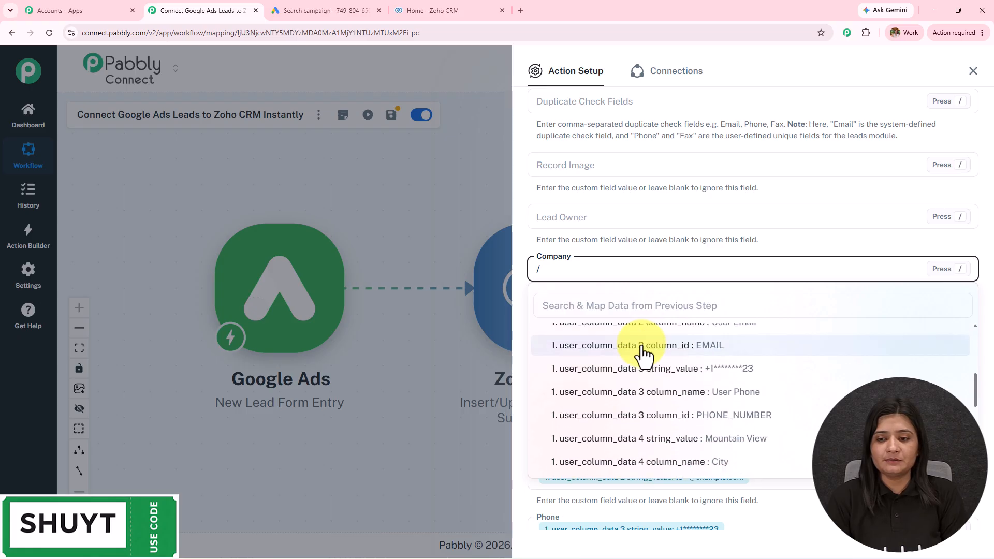
scroll(666, 458, down, 2)
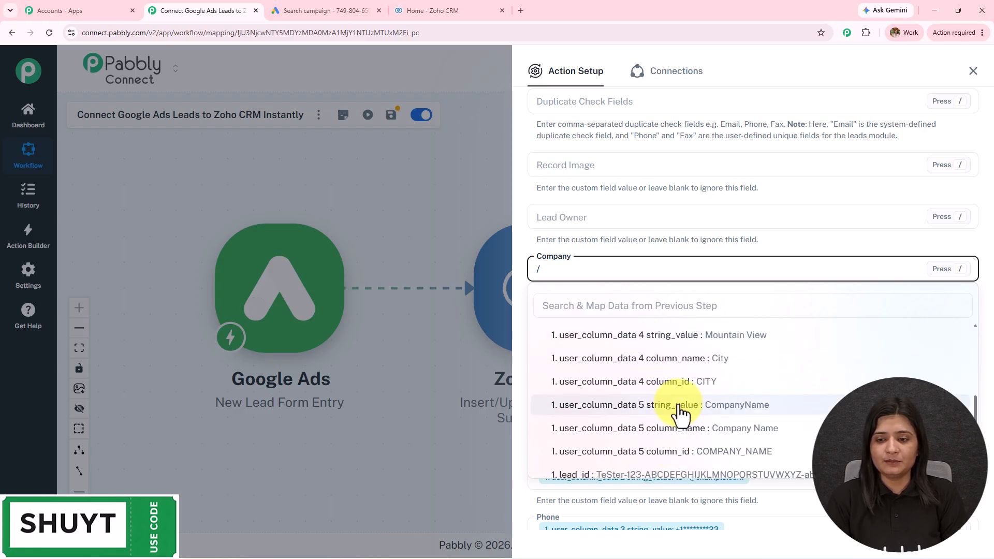
click(678, 408)
scroll(628, 253, up, 8)
scroll(628, 253, down, 10)
scroll(688, 140, up, 2)
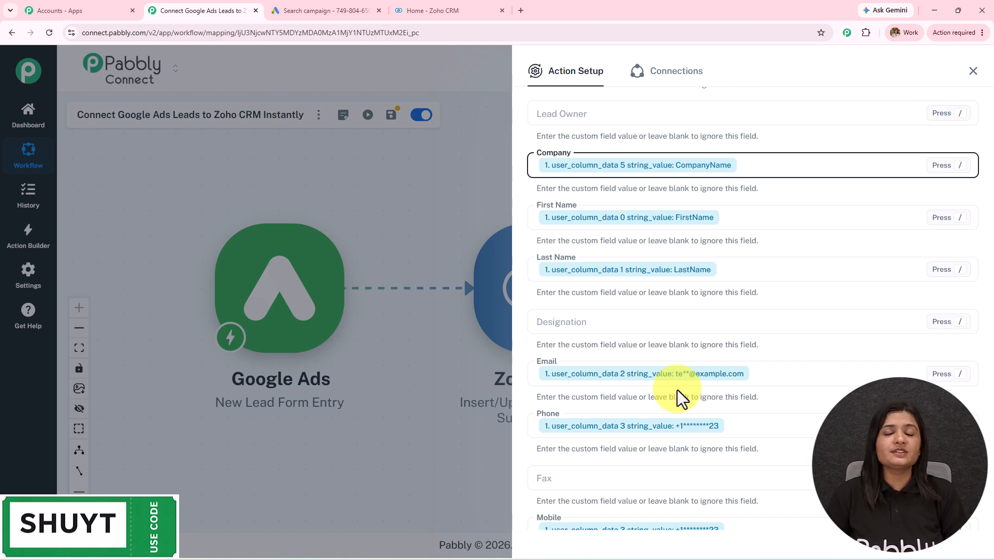
Step: Save and test the Zoho CRM action, confirm the SUCCESS insert response, then go to Zoho CRM
scroll(677, 391, down, 20)
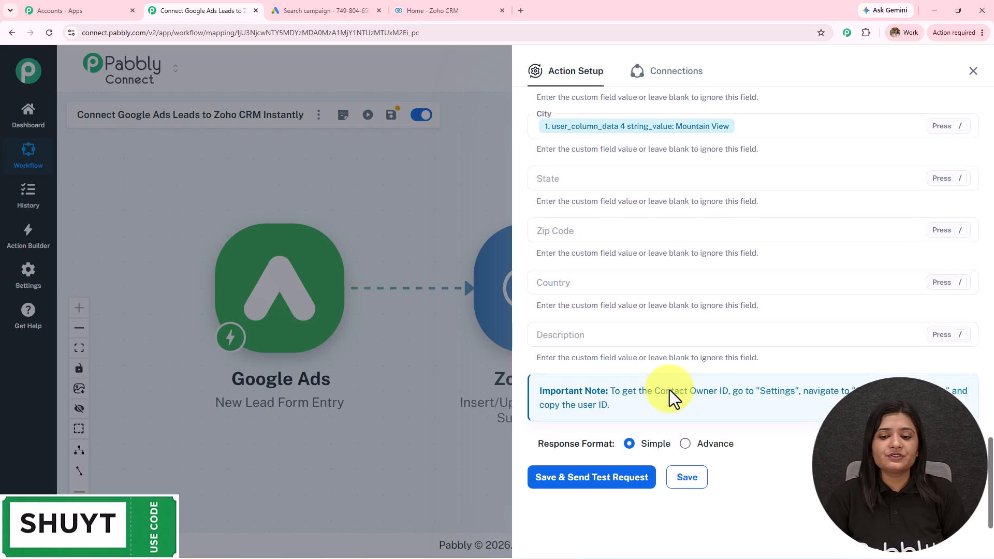
click(592, 478)
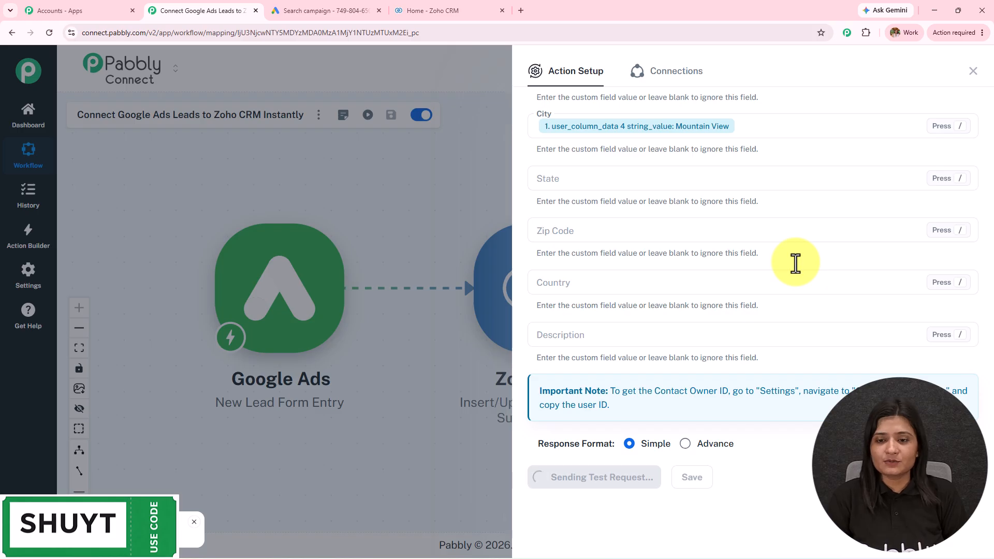
scroll(792, 264, down, 11)
scroll(763, 305, up, 5)
drag(763, 270, 551, 280)
double_click(771, 279)
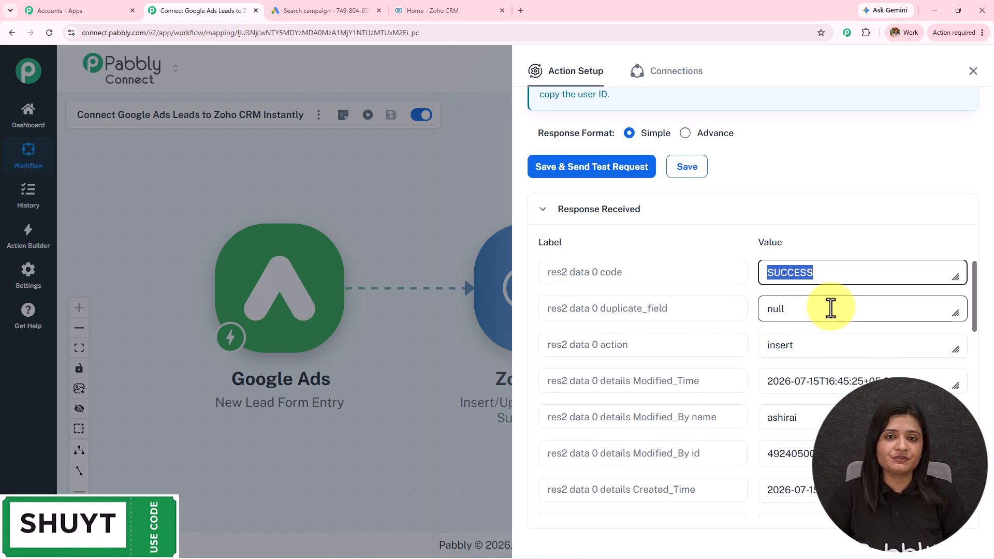
click(460, 5)
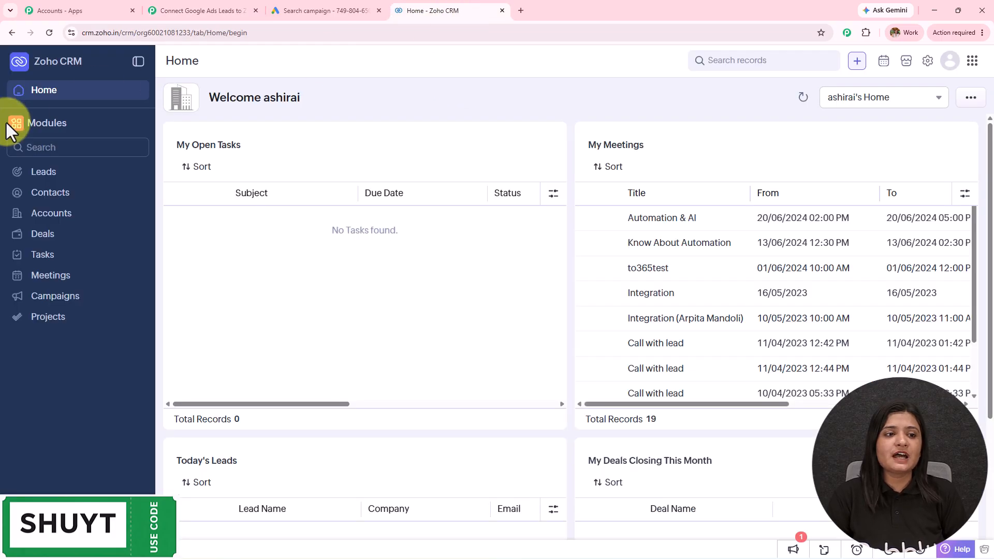
Step: Open Zoho CRM's Leads list and the FirstName LastName test lead record
click(45, 176)
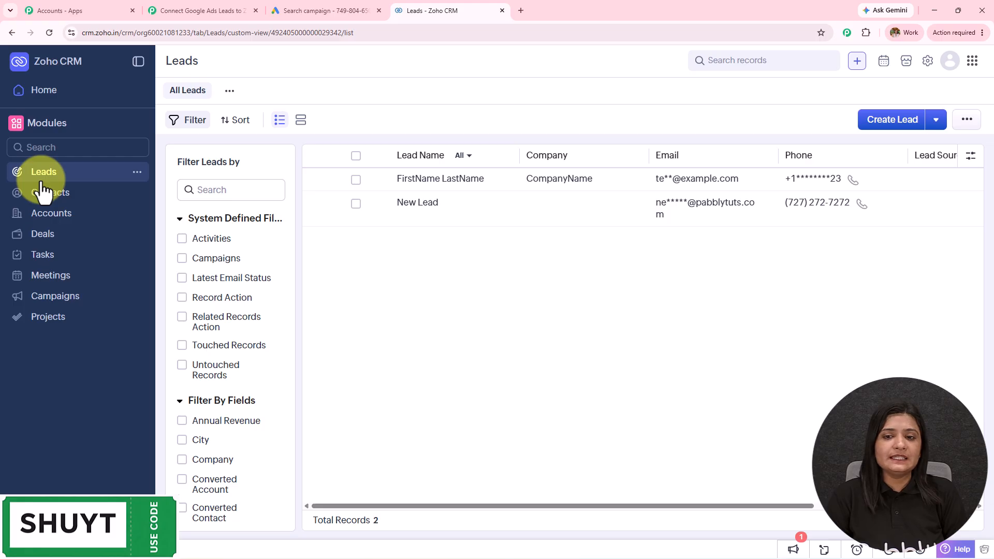
click(424, 180)
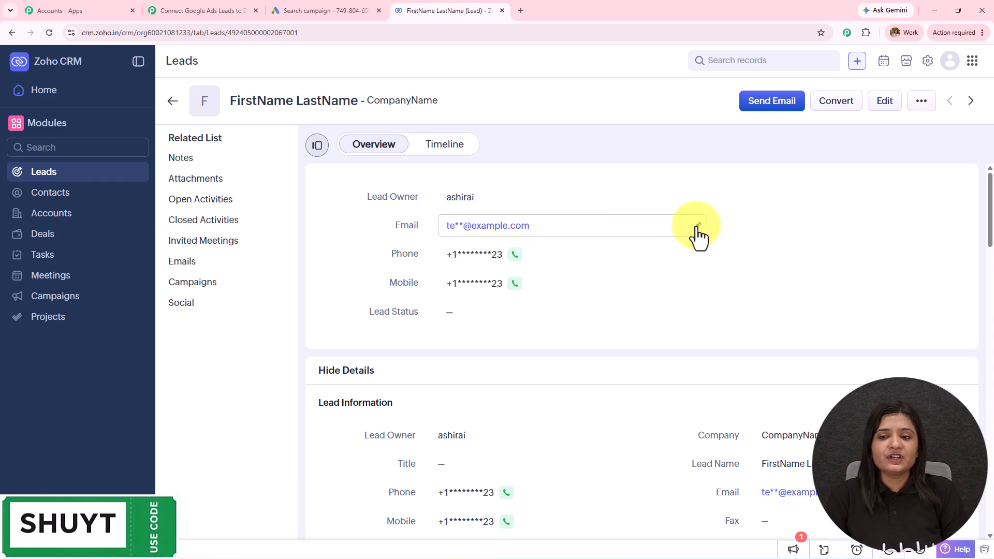
Step: Verify the lead's full email and Mountain View city, then return to the Pabbly Connect workflow
click(697, 227)
drag(503, 225, 531, 225)
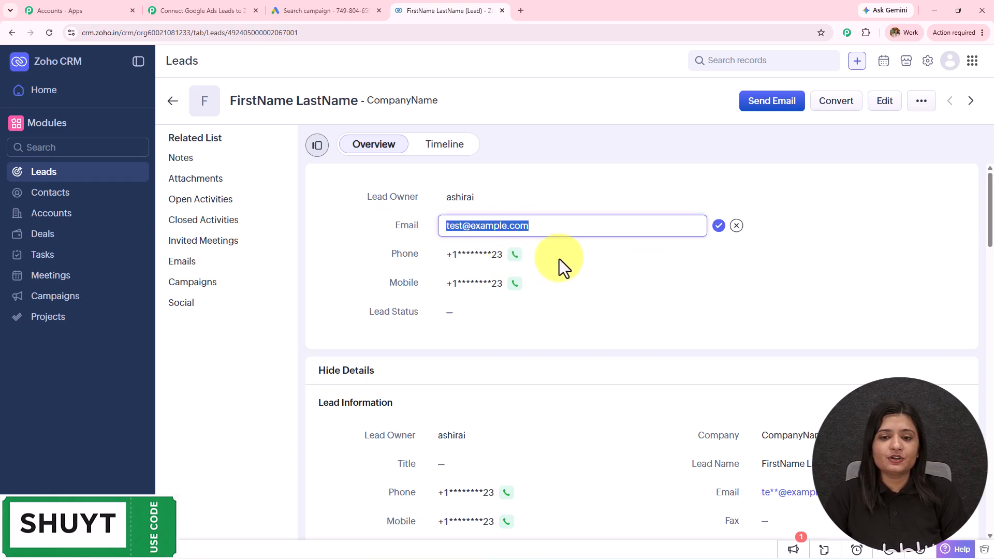
click(530, 258)
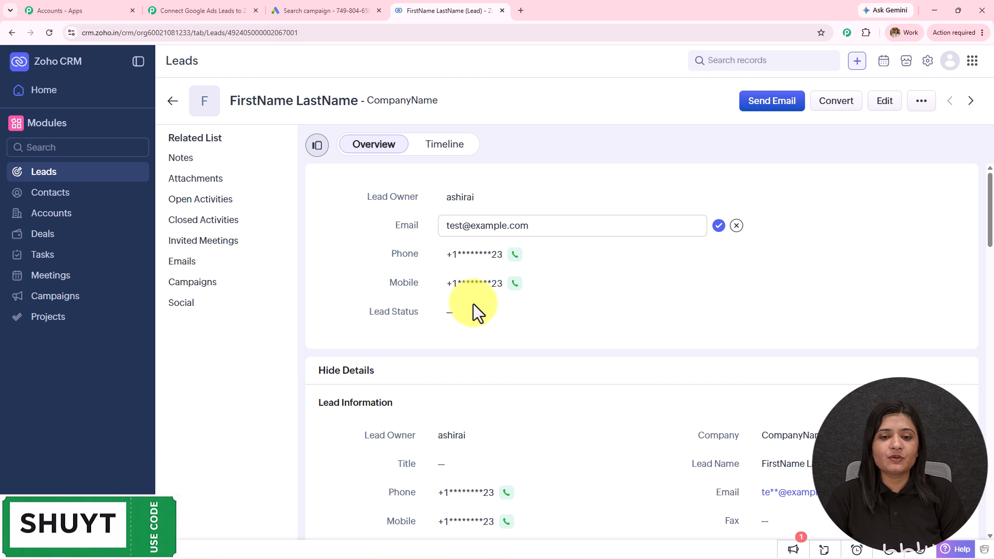
scroll(720, 309, down, 3)
scroll(480, 216, up, 2)
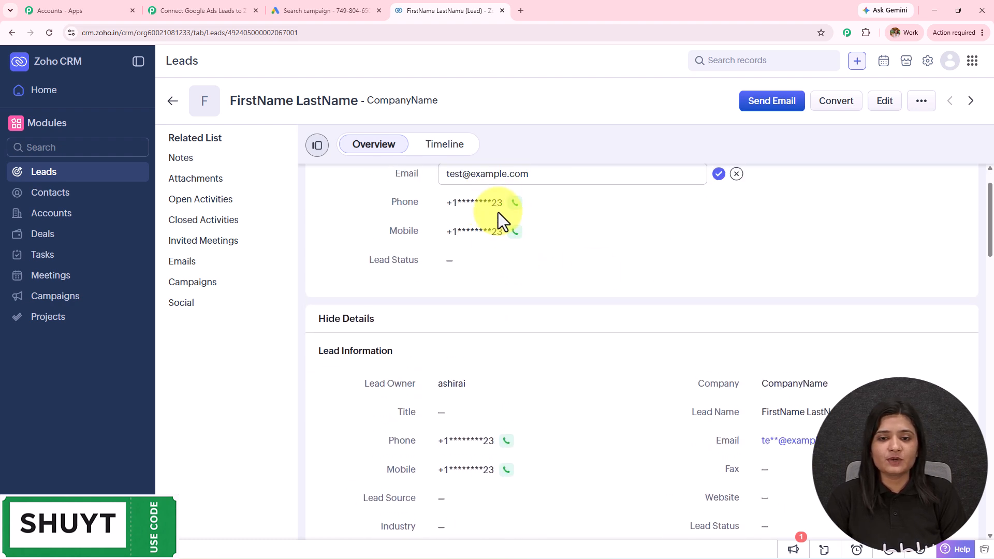
scroll(647, 272, down, 5)
scroll(767, 269, up, 2)
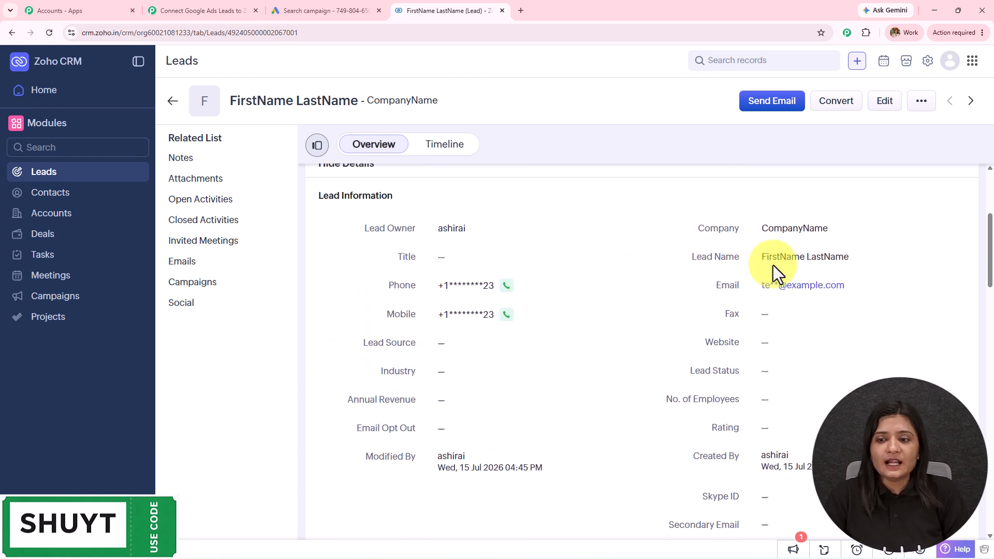
scroll(763, 312, down, 4)
scroll(456, 333, up, 6)
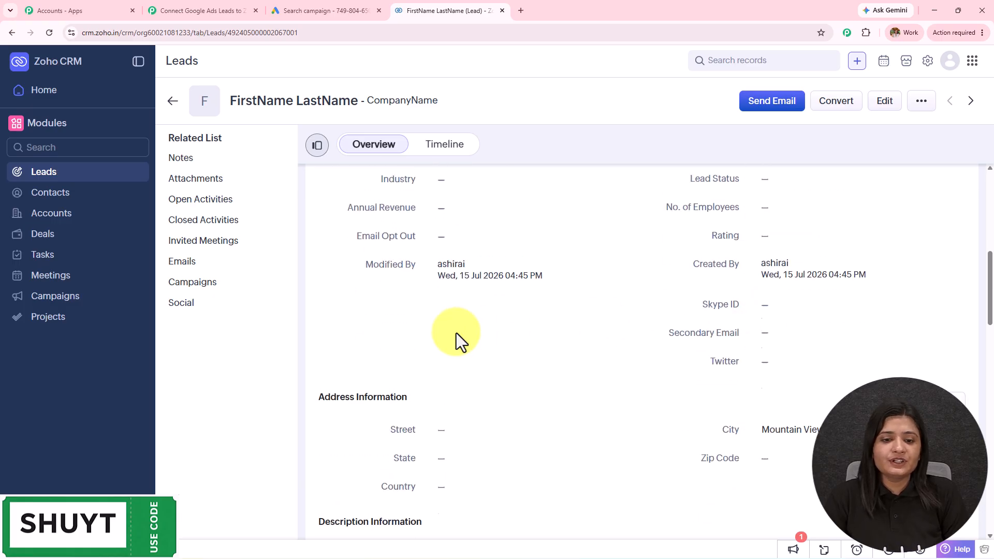
scroll(770, 359, up, 2)
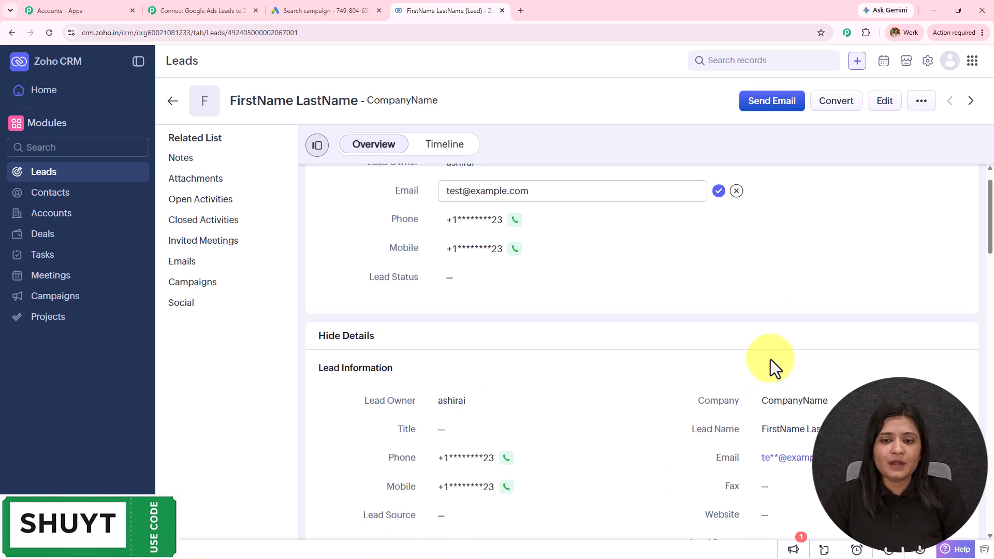
scroll(770, 360, down, 9)
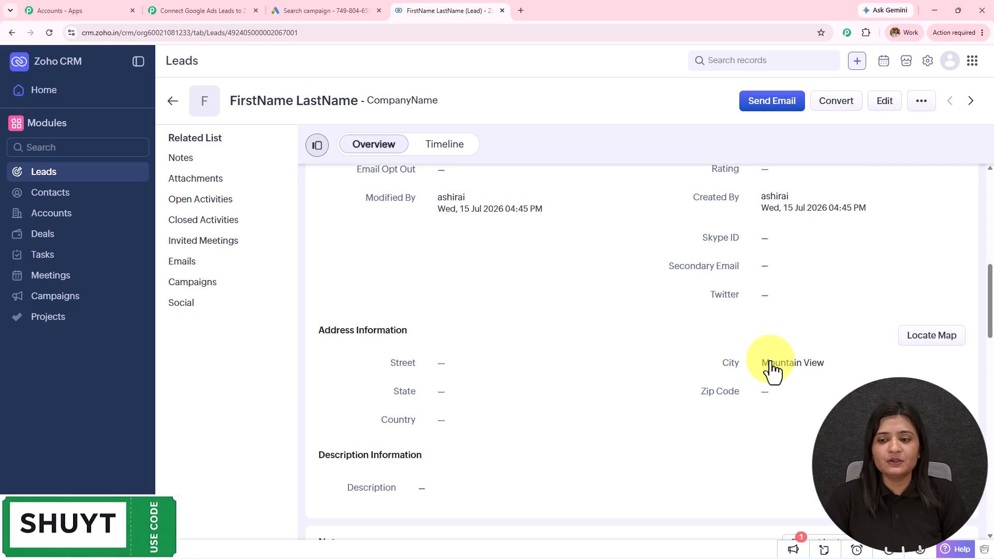
drag(763, 363, 826, 364)
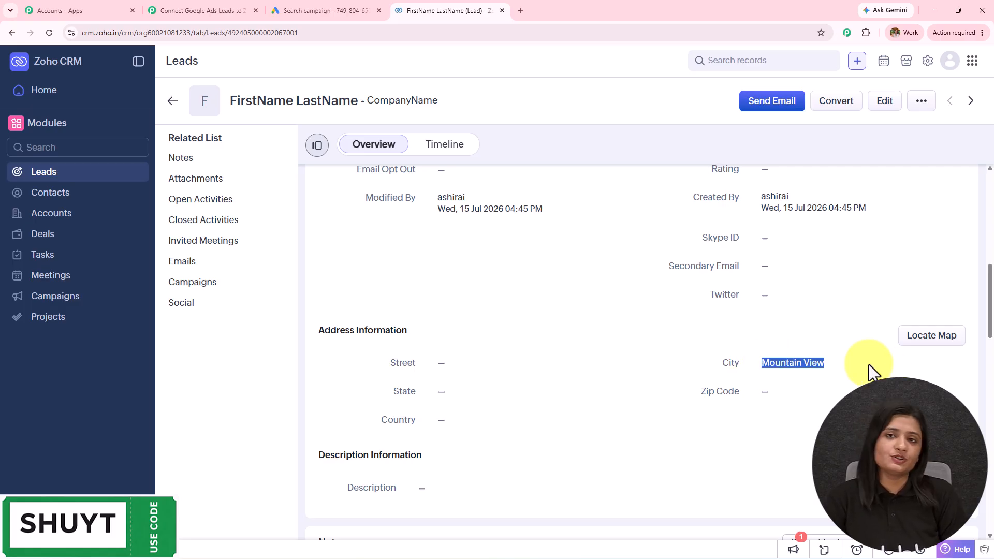
click(228, 11)
Step: Close the Action Setup panel to reveal the full Google Ads to Zoho CRM workflow
click(973, 71)
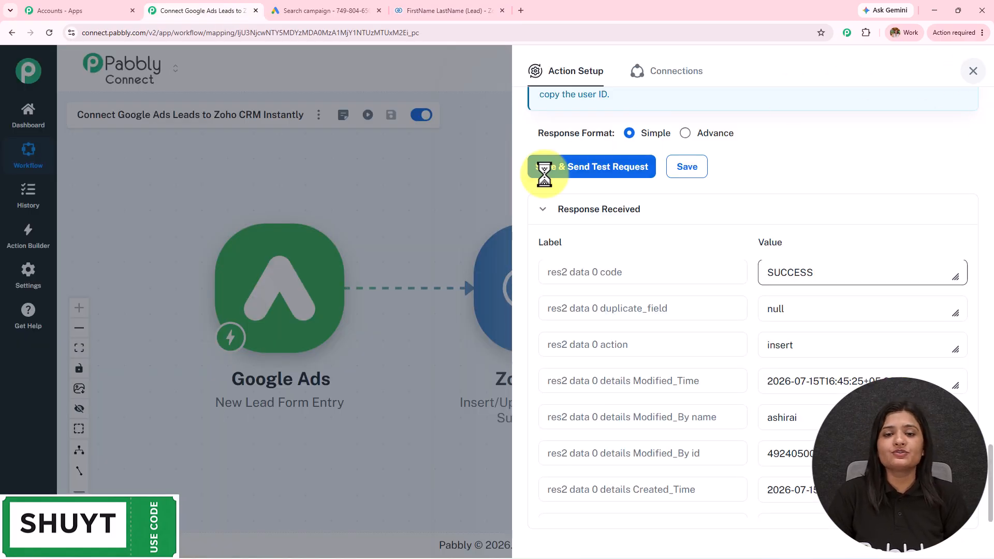